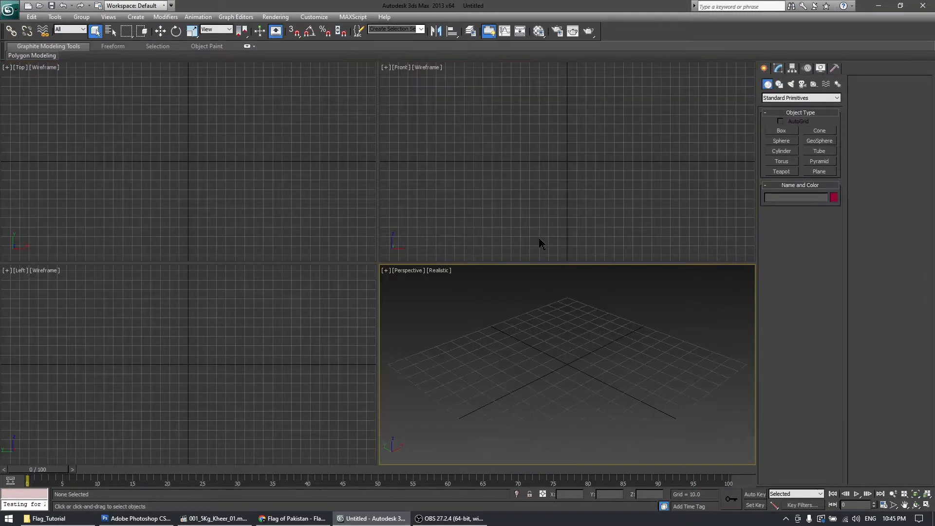
Create a vertical cylinder at the centre of the grid with a radius of about 9 and a height of about 203
left_click(782, 152)
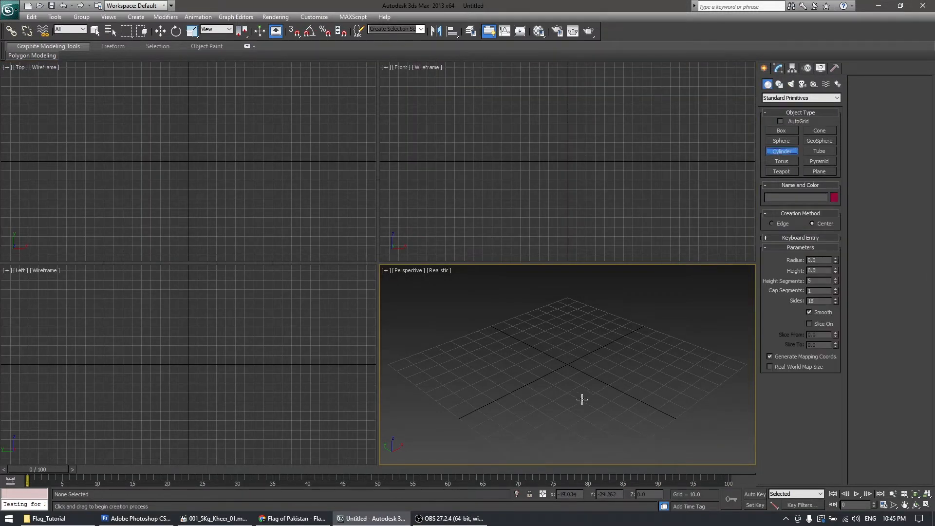
key("alt+w")
scroll(493, 384, "down", 3)
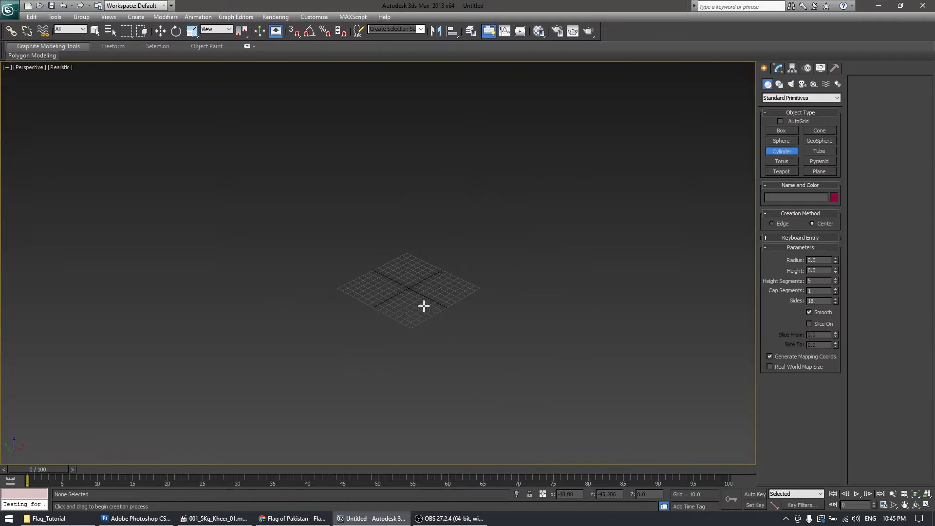
left_click_drag(407, 288, 408, 291)
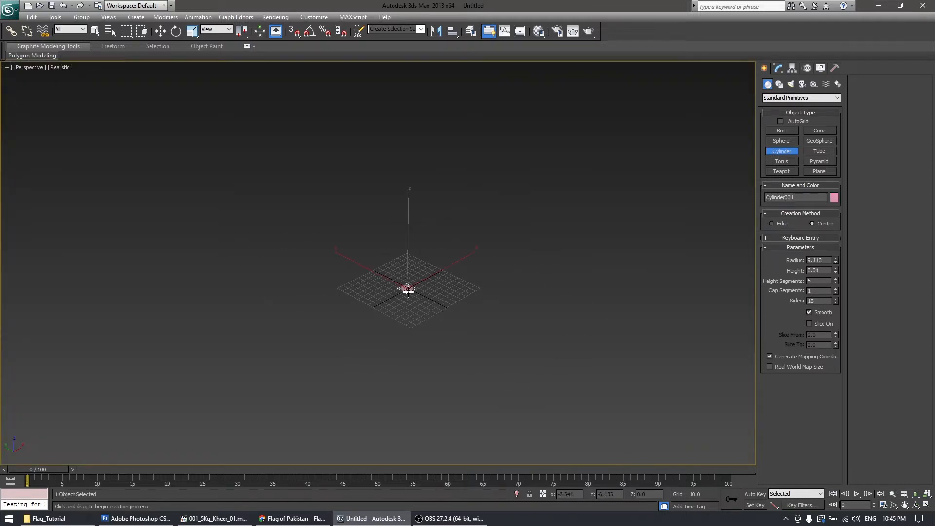
left_click(404, 151)
right_click(404, 150)
middle_click_drag(482, 314, 489, 393)
scroll(489, 393, "up", 3)
key("w")
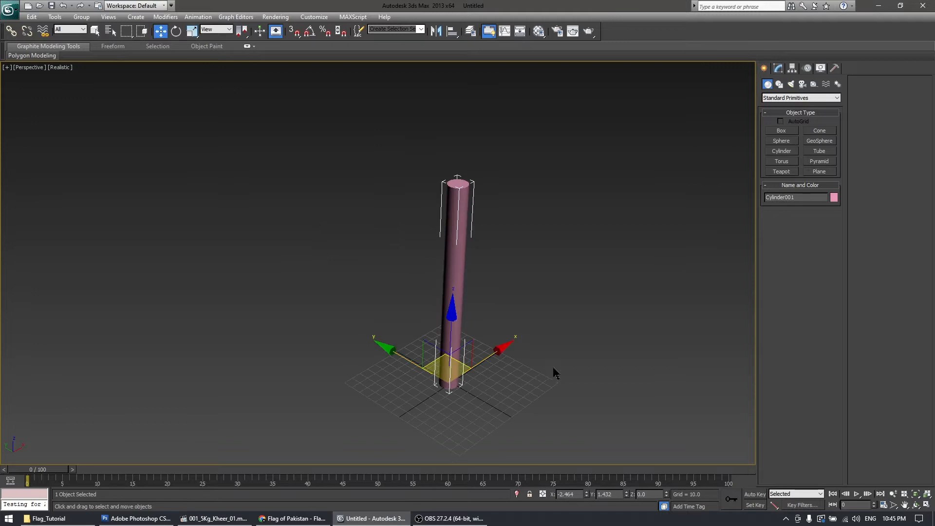
Set the cylinder's height to 500 and its radius to 3 to form a flagpole
left_click(778, 68)
left_click_drag(829, 217, 806, 219)
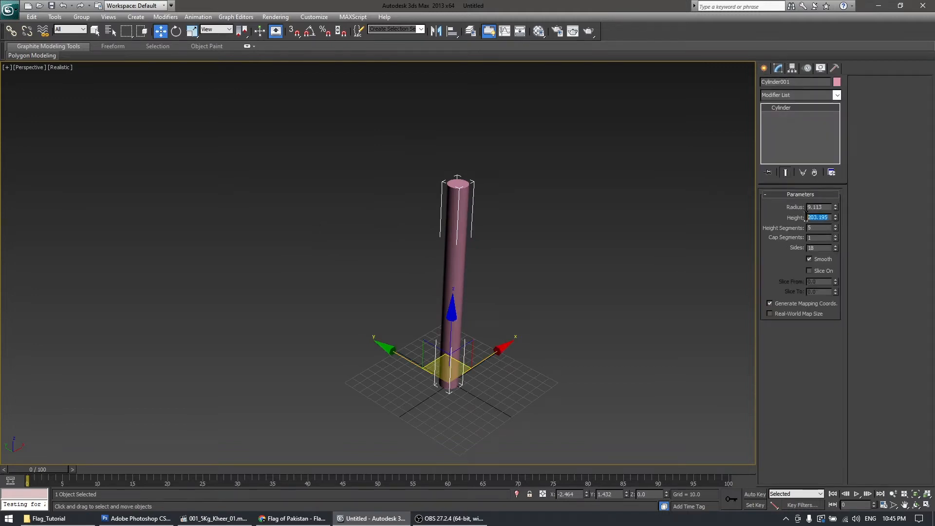
type("500")
key("Return")
key("z")
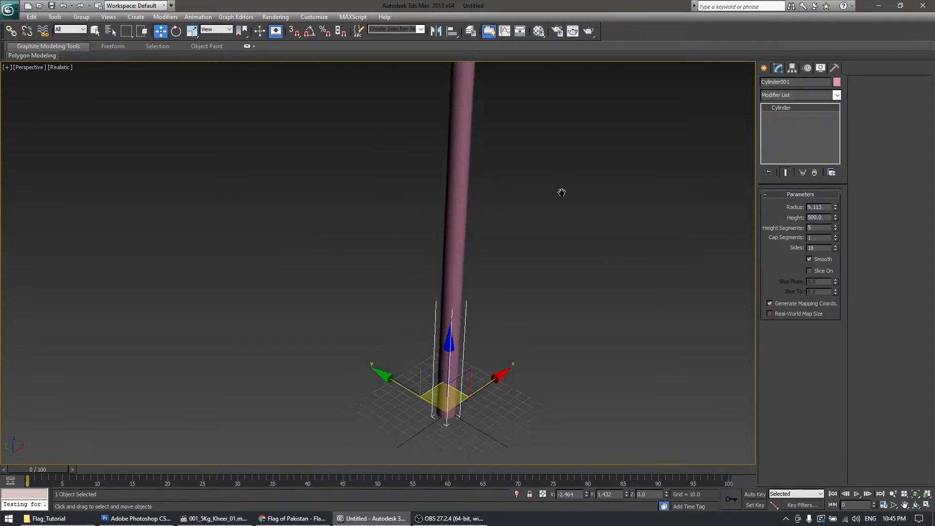
double_click(827, 208)
type("3")
key("Return")
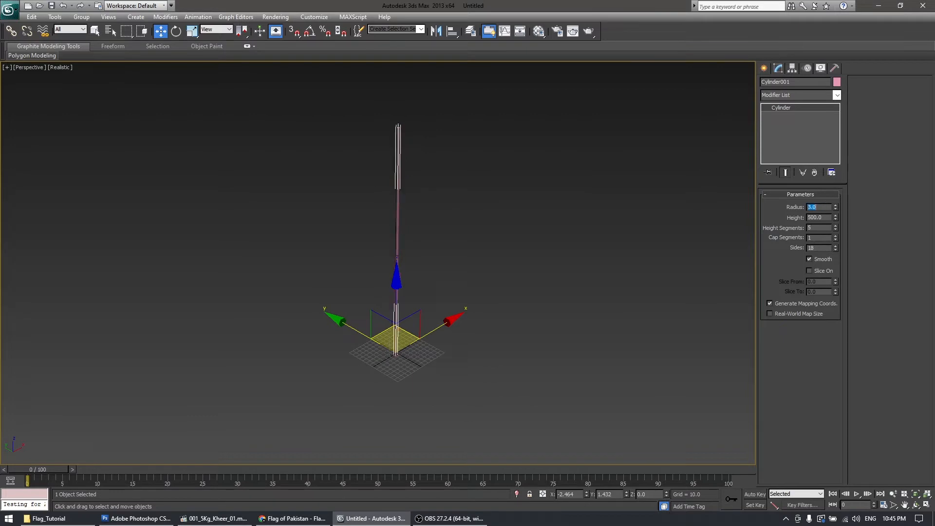
Draw a landscape rectangle spline in the front view, starting at the pole's top and extending in the negative X direction as the flag outline
scroll(427, 275, "up", 2)
middle_click_drag(417, 220, 578, 266)
key("alt+w")
right_click(554, 215)
key("alt+w")
key("z")
left_click(765, 67)
left_click(779, 84)
left_click(830, 140)
middle_click_drag(499, 197, 559, 233)
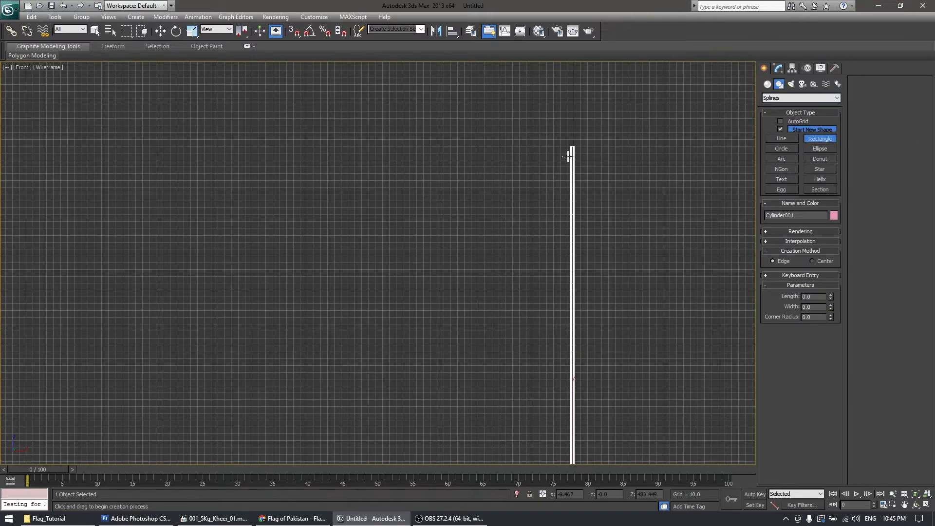
left_click_drag(571, 148, 408, 259)
key("w")
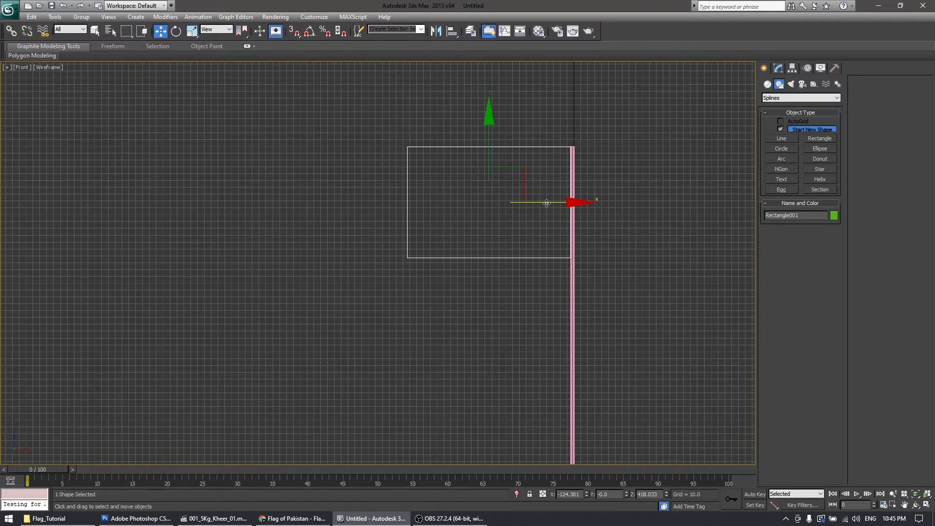
Try a plane primitive of similar size placed over the rectangle in the front view, and delete the plane
key("p")
middle_click_drag(418, 242, 388, 187, "alt")
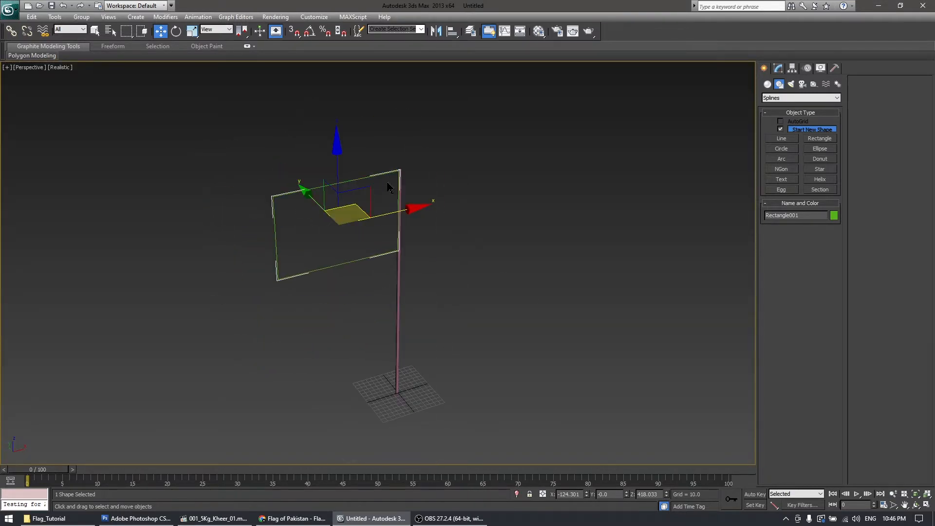
left_click(768, 84)
left_click(815, 179)
key("f")
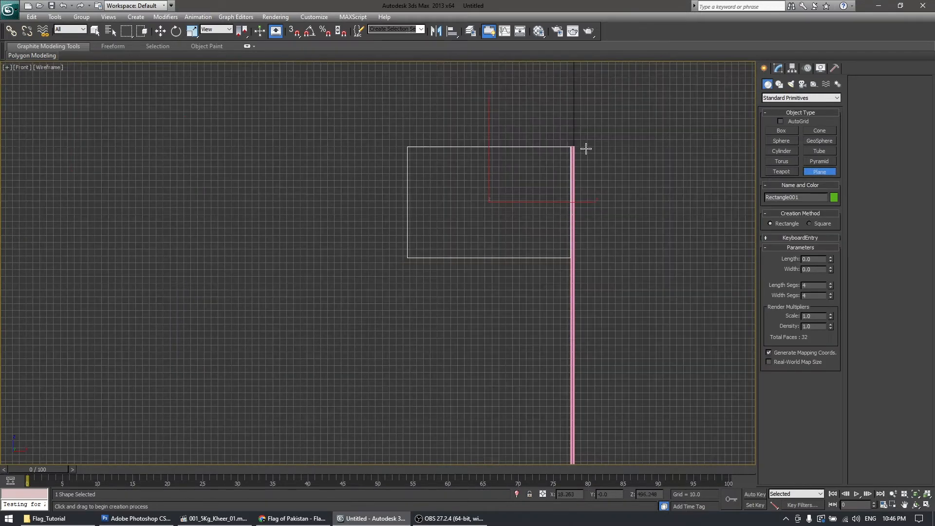
left_click_drag(577, 146, 734, 260)
key("w")
left_click_drag(715, 202, 549, 211)
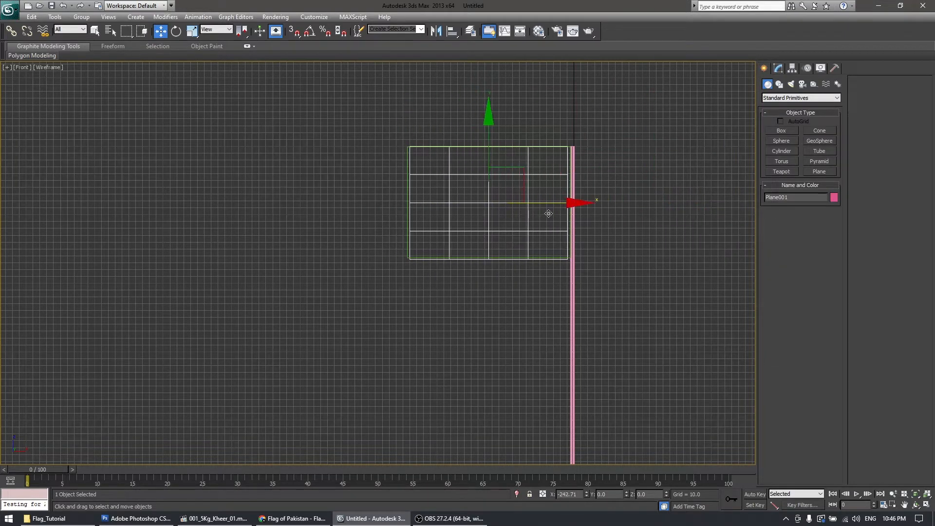
key("p")
key("Delete")
Apply the Garment Maker modifier to the flag rectangle
left_click(337, 268)
middle_click_drag(340, 271, 438, 311)
scroll(437, 312, "up", 3)
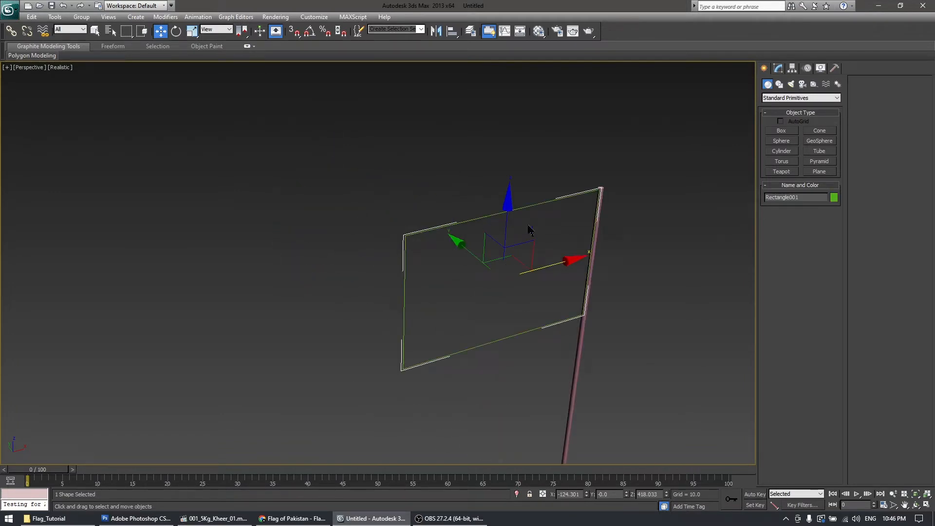
middle_click_drag(504, 231, 411, 270)
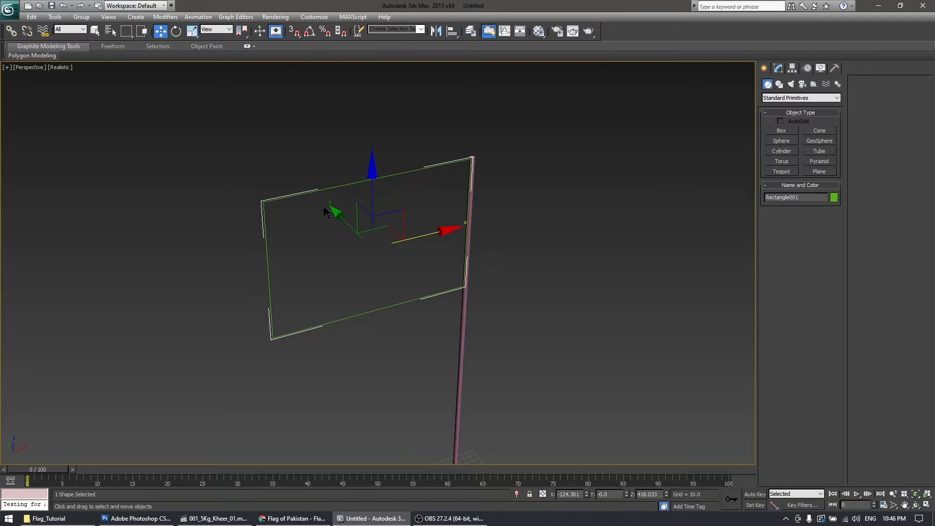
left_click(778, 70)
left_click(786, 96)
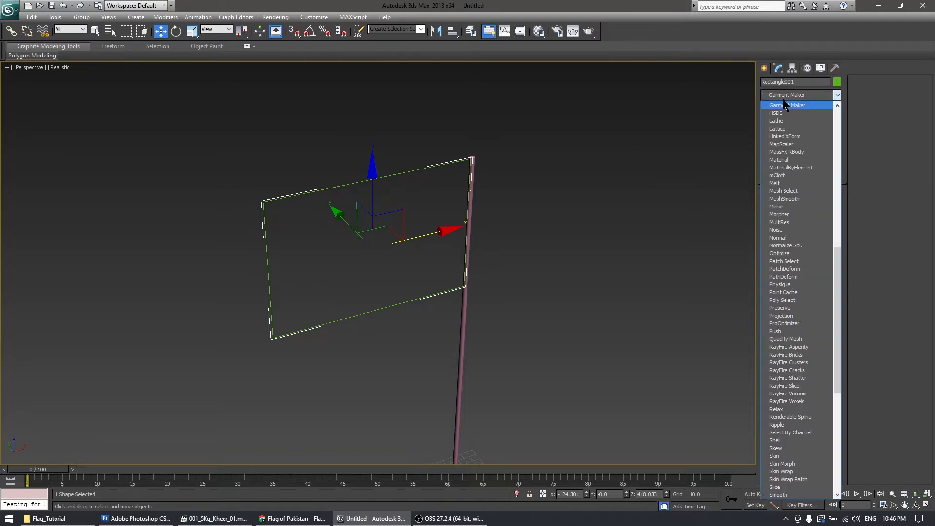
left_click(786, 105)
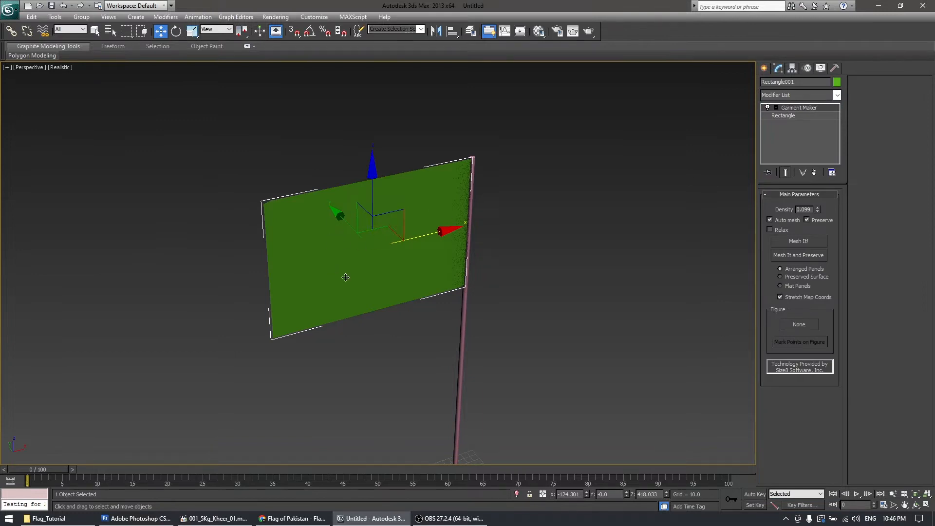
Set the Garment Maker mesh density to 0.1
key("f")
middle_click_drag(474, 218, 434, 258)
scroll(281, 254, "up", 3)
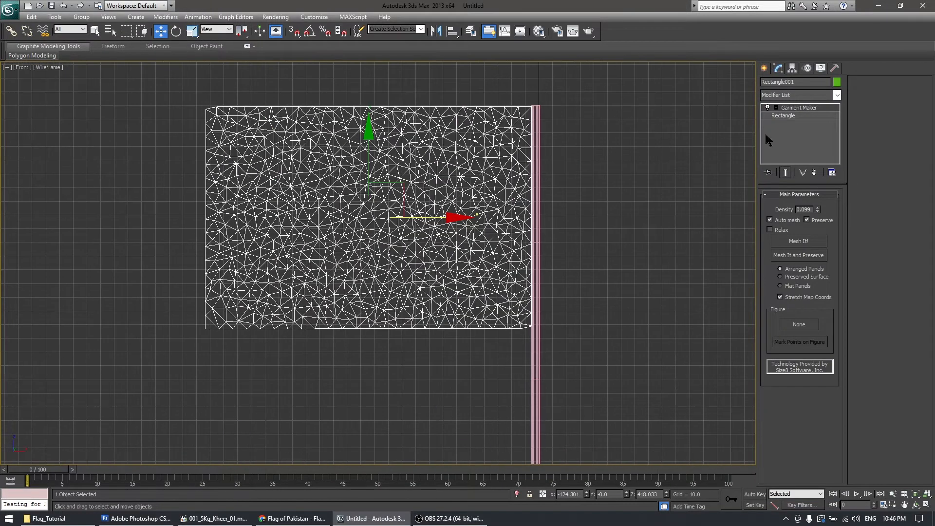
double_click(811, 210)
type("0.1")
key("Return")
Add a Cloth modifier above Garment Maker on the flag and enter its Group sub-object level
middle_click_drag(331, 228, 333, 234)
key("alt+w")
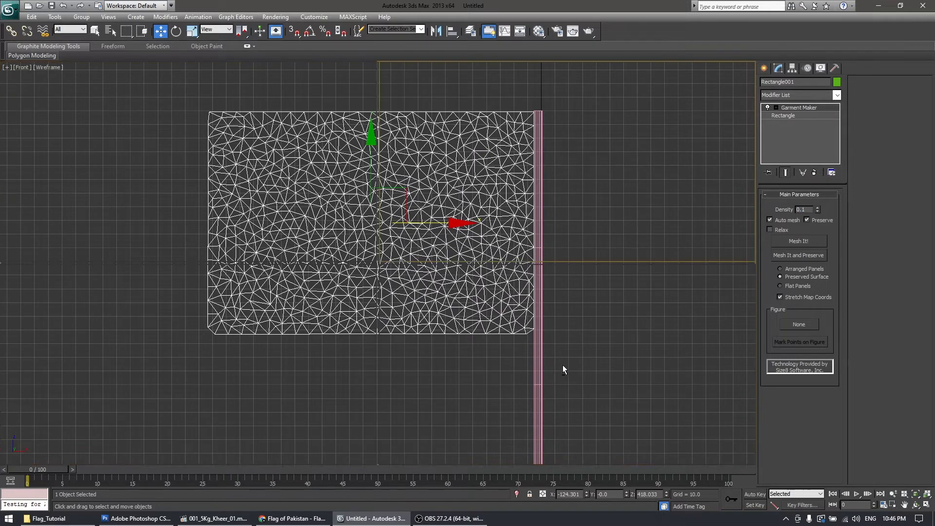
middle_click(563, 364)
key("alt+w")
left_click(778, 95)
key("c")
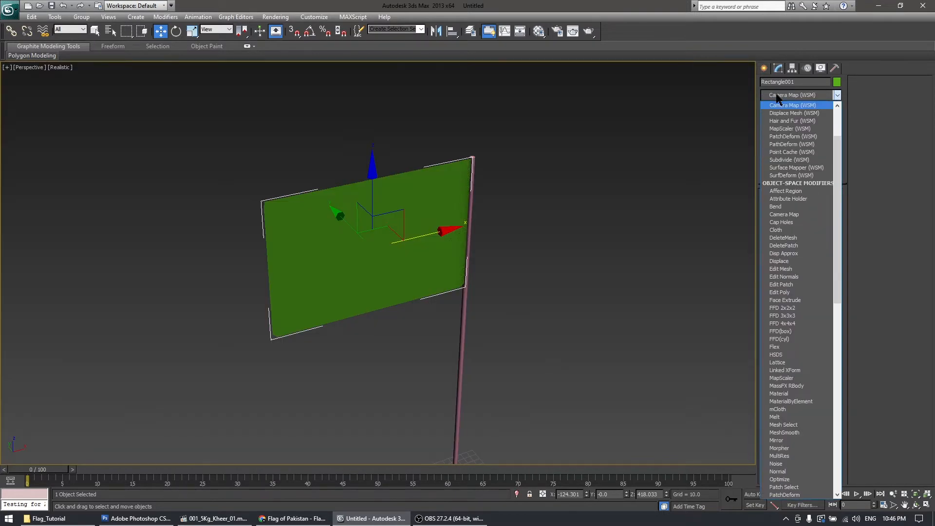
left_click(798, 120)
key("1")
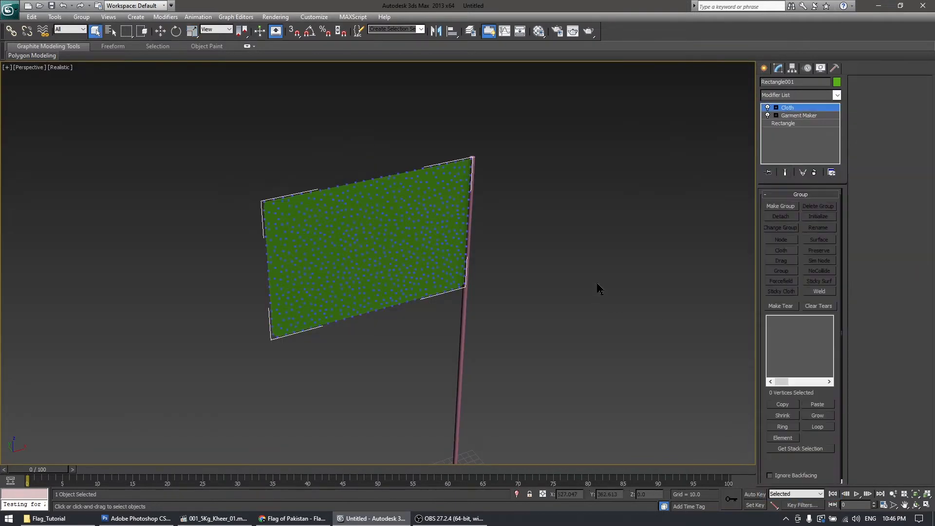
Select the flag vertices along the edge beside the pole and make a cloth group from them with the default name
key("alt+w")
middle_click(527, 223)
key("alt+w")
middle_click_drag(565, 257, 449, 291)
left_click_drag(555, 111, 412, 460)
left_click(781, 206)
key("Return")
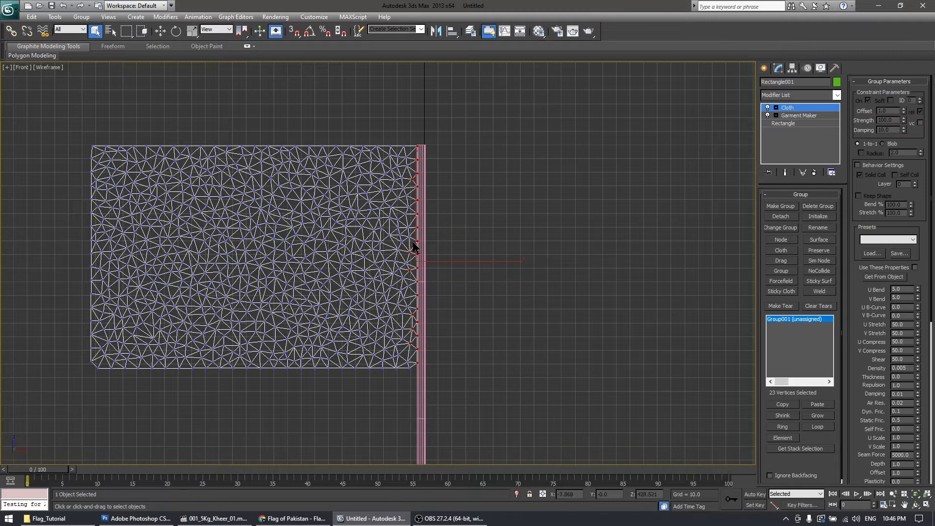
Constrain the edge vertex group to the pole cylinder as a node
middle_click_drag(441, 298, 418, 209)
left_click(782, 240)
left_click(402, 357)
Leave the group level and define the flag rectangle as Cloth with the Silk preset in the cloth object properties
key("alt+w")
right_click(618, 379)
key("alt+w")
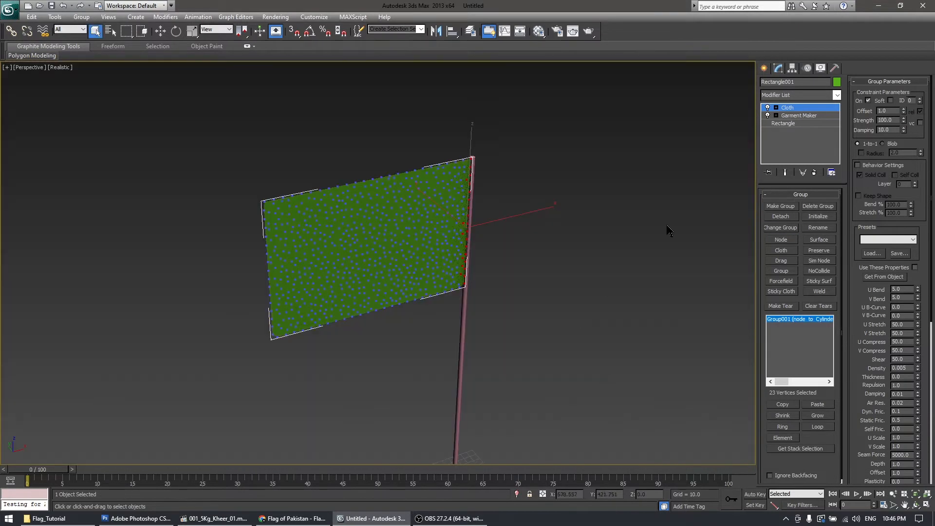
left_click(794, 108)
left_click(799, 209)
left_click(379, 125)
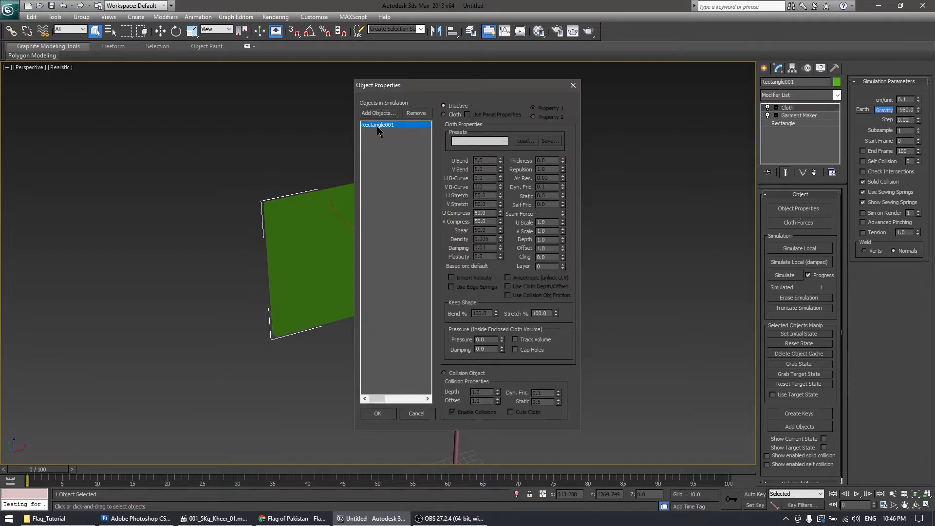
left_click(443, 114)
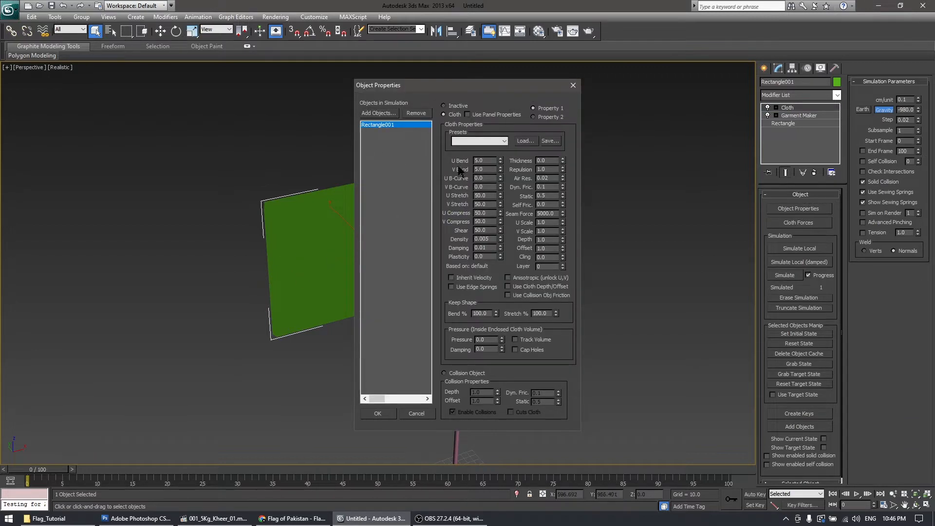
left_click(478, 141)
left_click(468, 214)
left_click(466, 142)
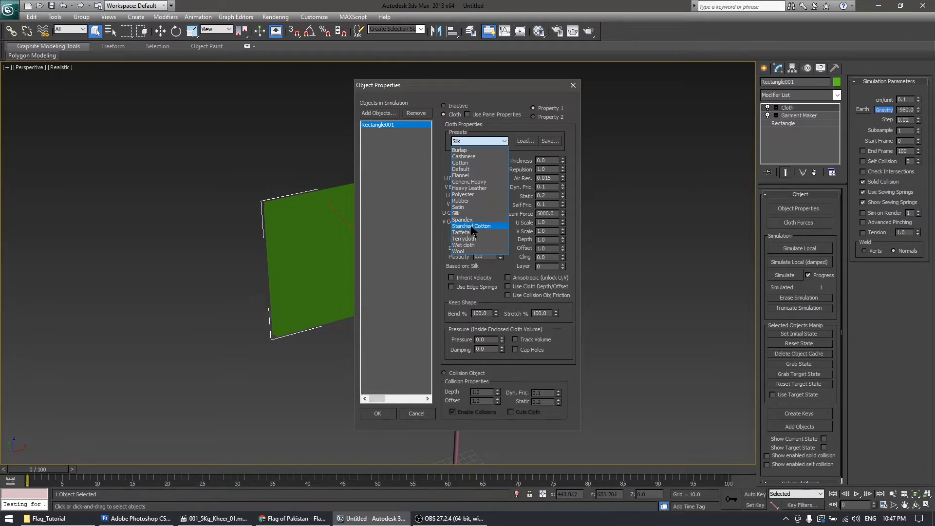
left_click(462, 214)
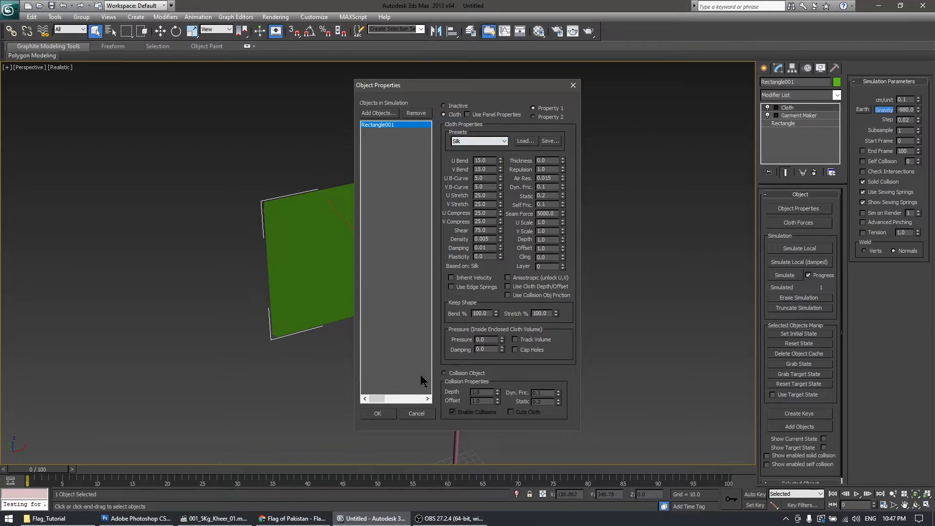
left_click(373, 413)
Display the perspective view as Shaded, run a local cloth simulation on the flag, and stop it once the flag droops
middle_click_drag(505, 313, 513, 296, "alt")
left_click(59, 66)
left_click(76, 86)
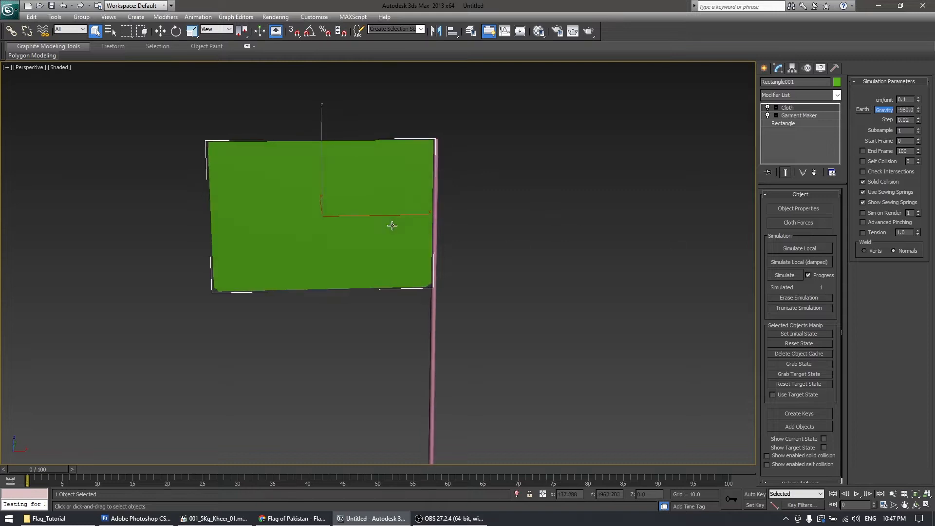
left_click(808, 249)
left_click(808, 253)
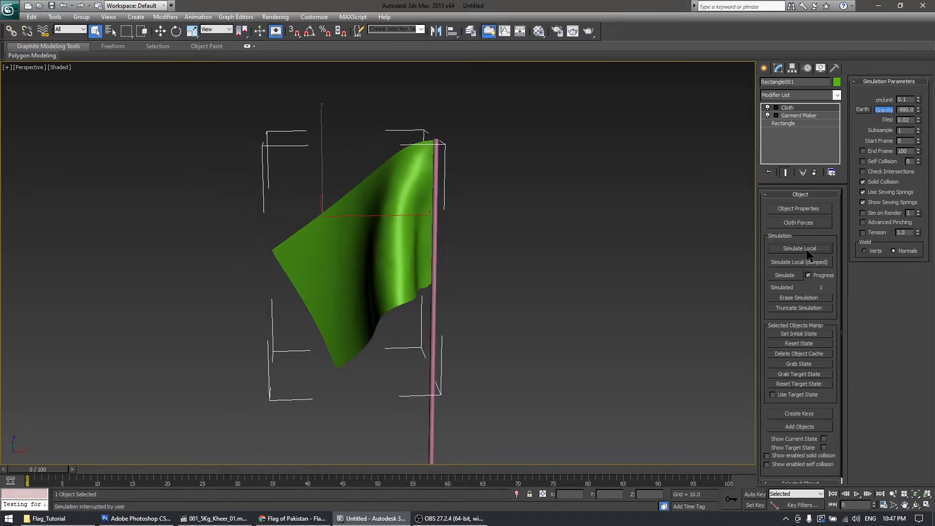
Create a Wind space warp with an icon size of about 31 beside the pole, rotated with angle snap to blow towards the flag
middle_click_drag(476, 302, 418, 272, "alt")
mouse_move(459, 323)
middle_mouse_down("alt")
mouse_move(399, 322)
mouse_move(462, 322)
middle_mouse_up("alt")
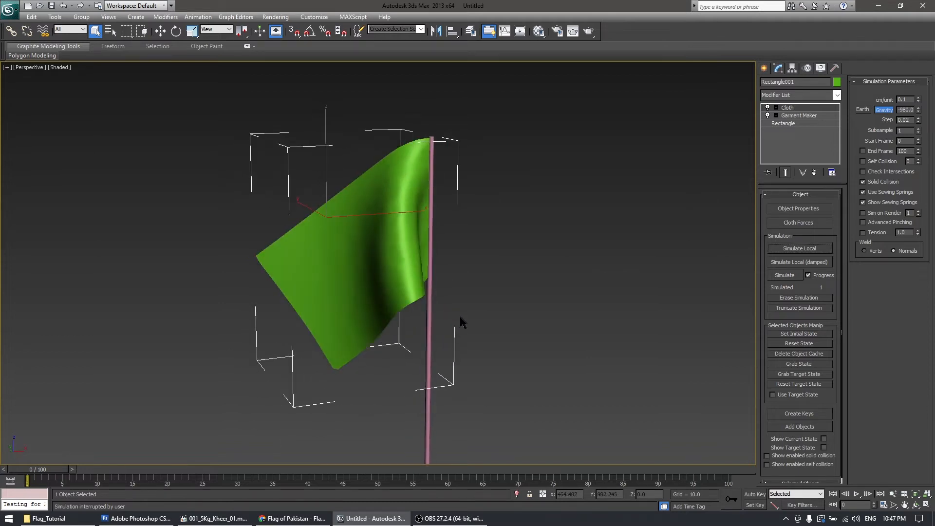
middle_click_drag(482, 244, 439, 220)
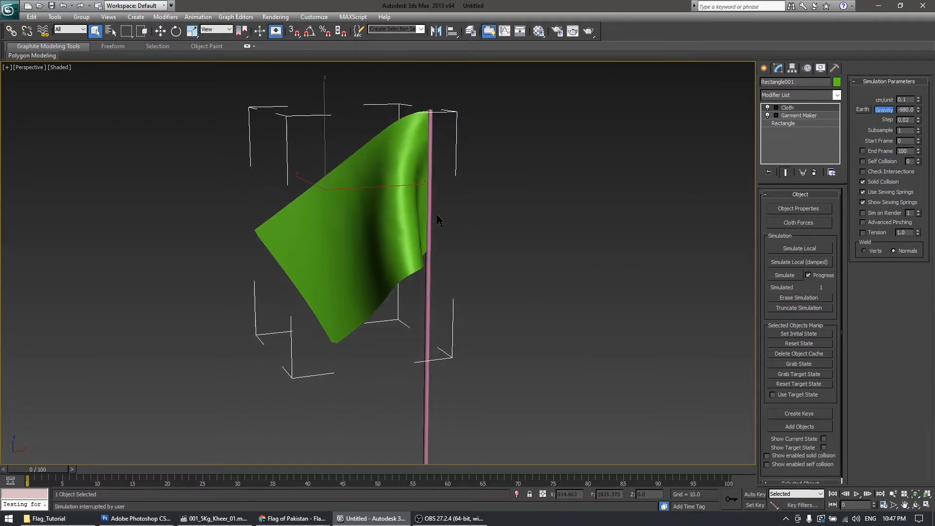
key("f")
middle_click_drag(611, 240, 587, 218)
scroll(586, 219, "down", 3)
left_click(767, 70)
left_click(826, 84)
left_click(820, 161)
mouse_move(438, 337)
left_mouse_down()
mouse_move(470, 365)
mouse_move(513, 299)
left_mouse_up()
key("e")
key("a")
key("w")
key("p")
Add the wind to the flag's cloth forces in the simulation
middle_click_drag(563, 375, 438, 360)
left_click(299, 223)
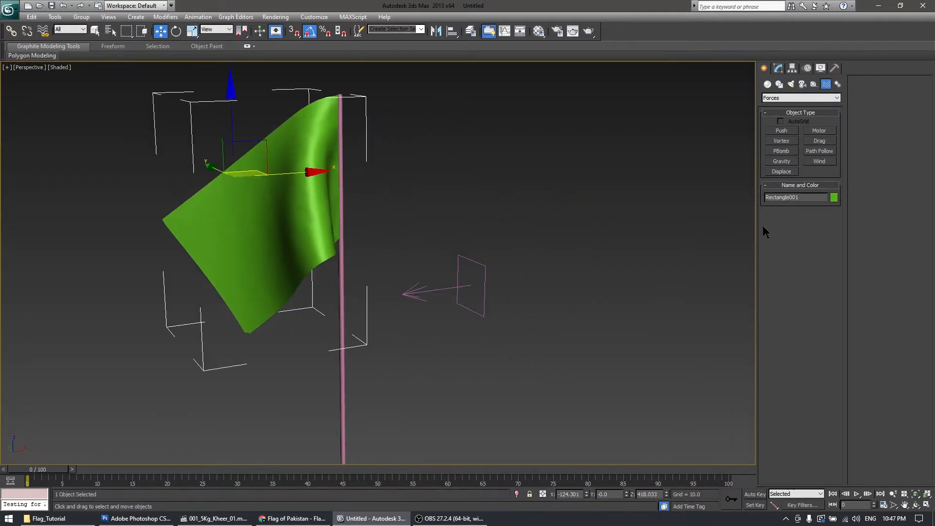
left_click(779, 70)
left_click(798, 222)
left_click(33, 37)
left_click(101, 65)
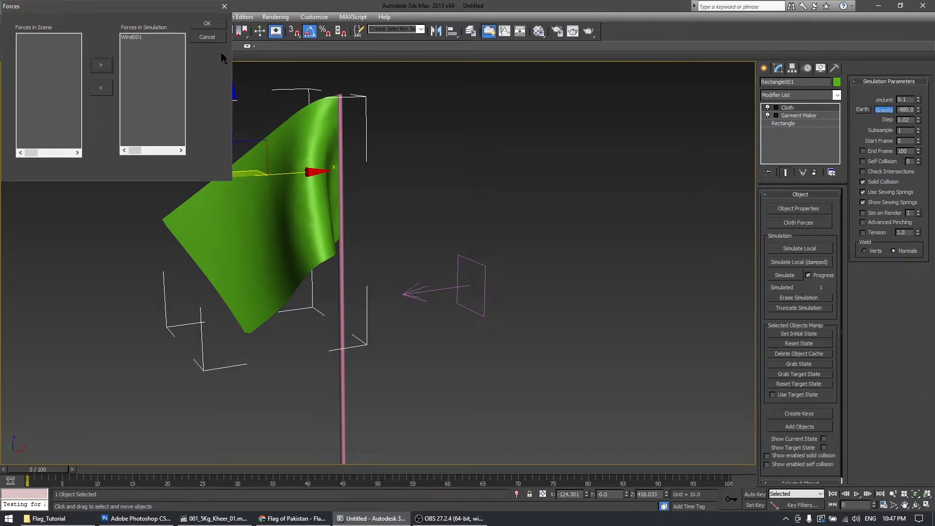
left_click(207, 23)
Run the local cloth simulation with the wind force applied, and stop it
middle_click_drag(401, 284, 373, 285, "alt")
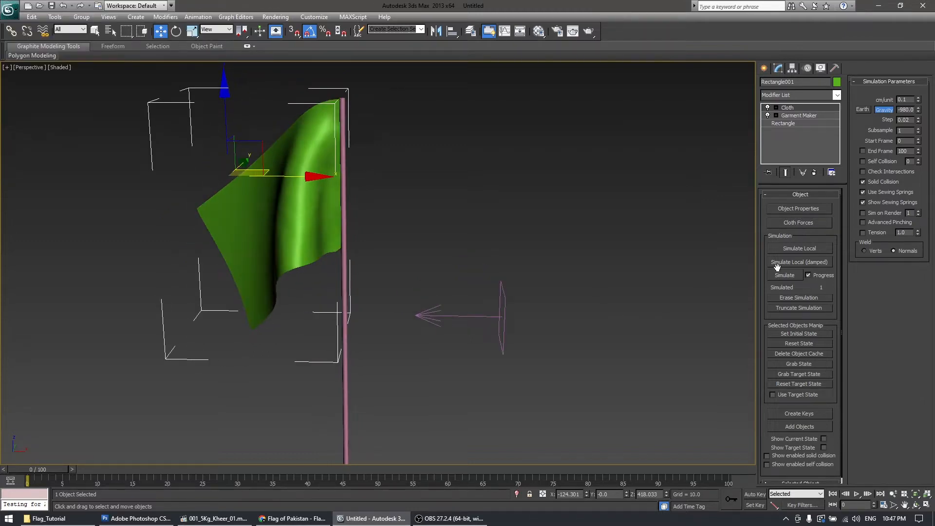
left_click(810, 248)
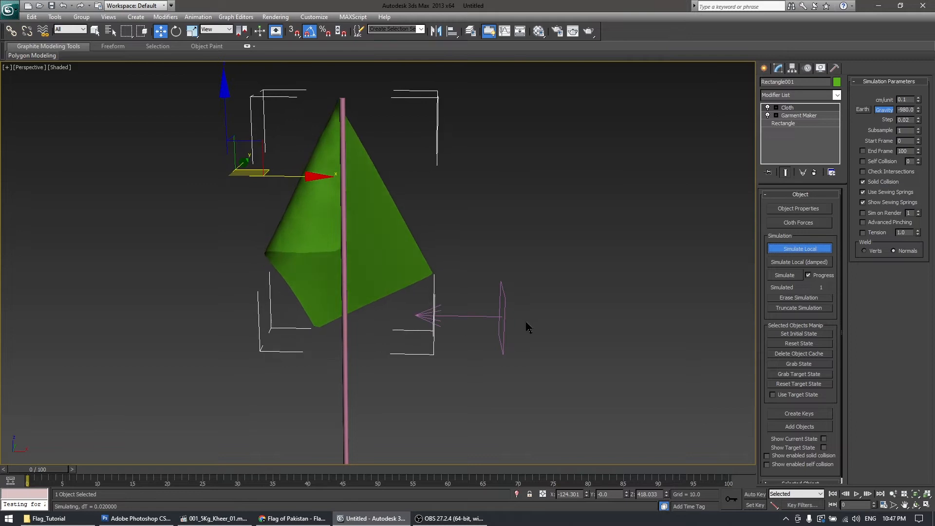
key("Escape")
Set the wind's strength to 10, run the local cloth simulation on the flag, and stop it
left_click(504, 292)
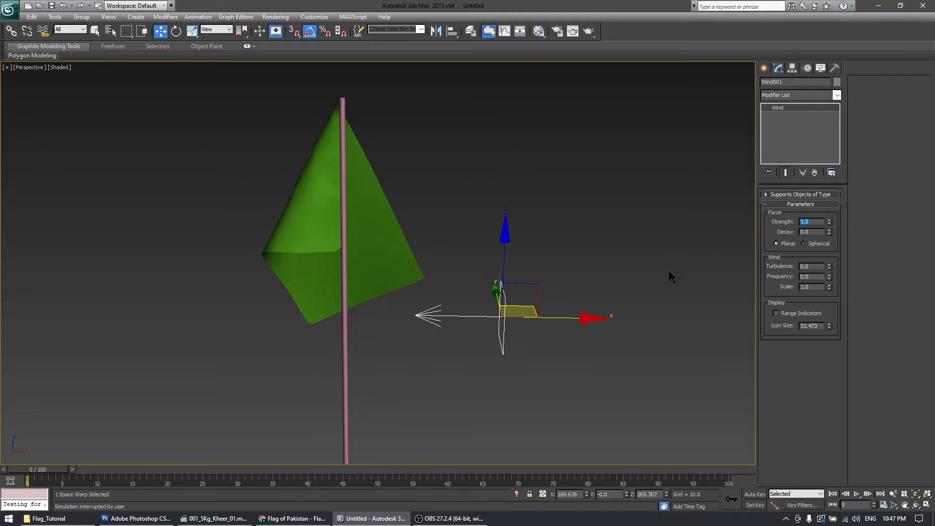
left_click(370, 232)
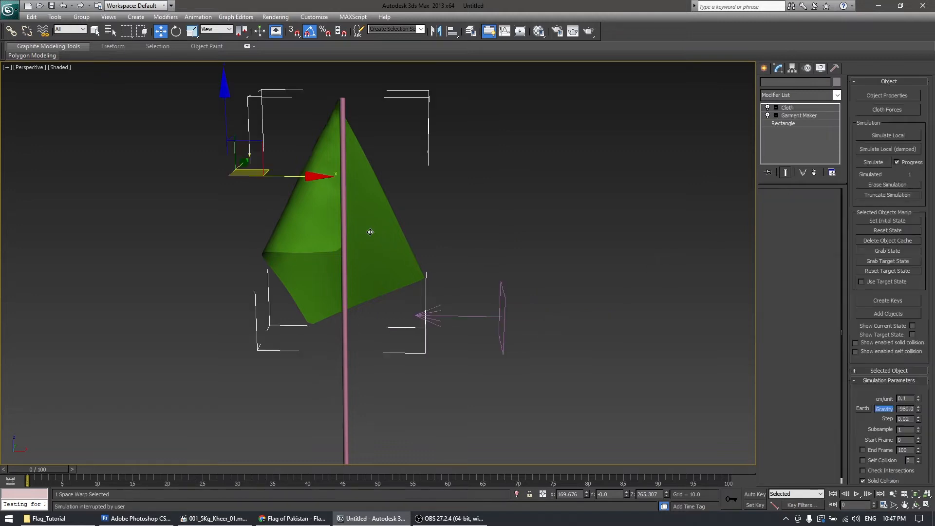
left_click(799, 249)
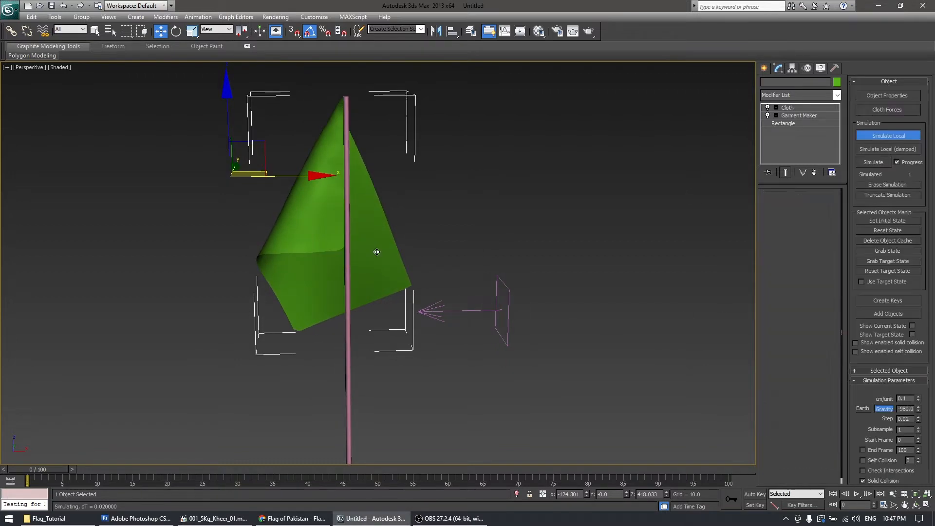
key("Escape")
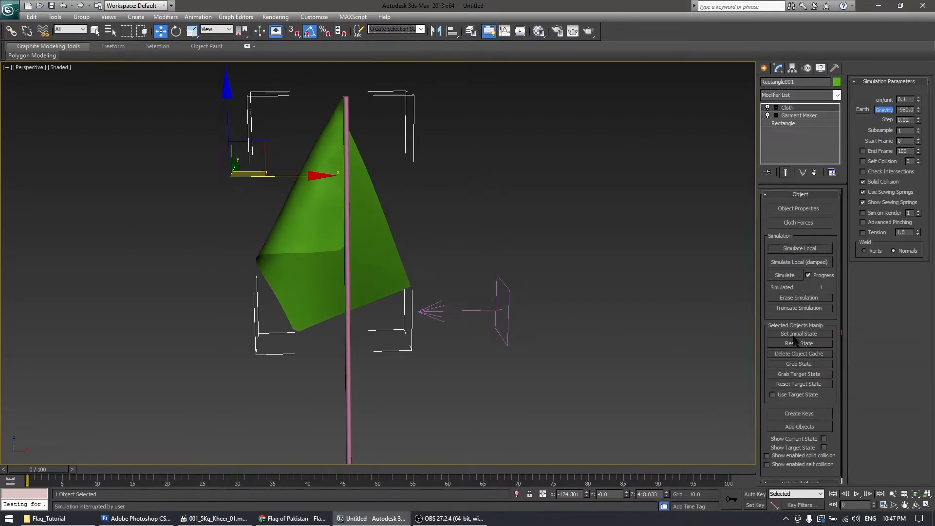
Reset the flag's cloth state and rotate the wind so it blows slightly upward towards the flag
left_click(799, 344)
left_click(508, 292)
key("e")
left_click_drag(540, 256, 535, 282)
key("w")
Run the local cloth simulation with the upward-tilted wind, and stop it
left_click(318, 232)
left_click(801, 249)
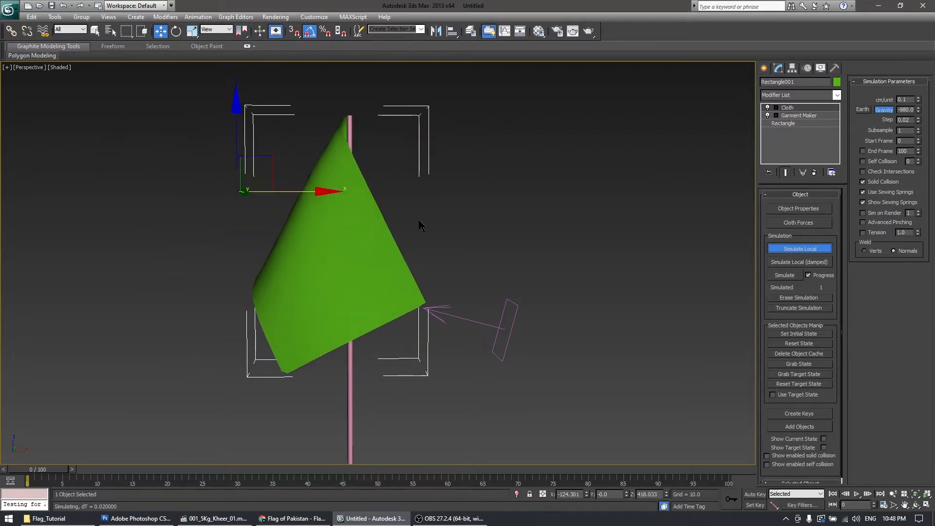
left_click(800, 249)
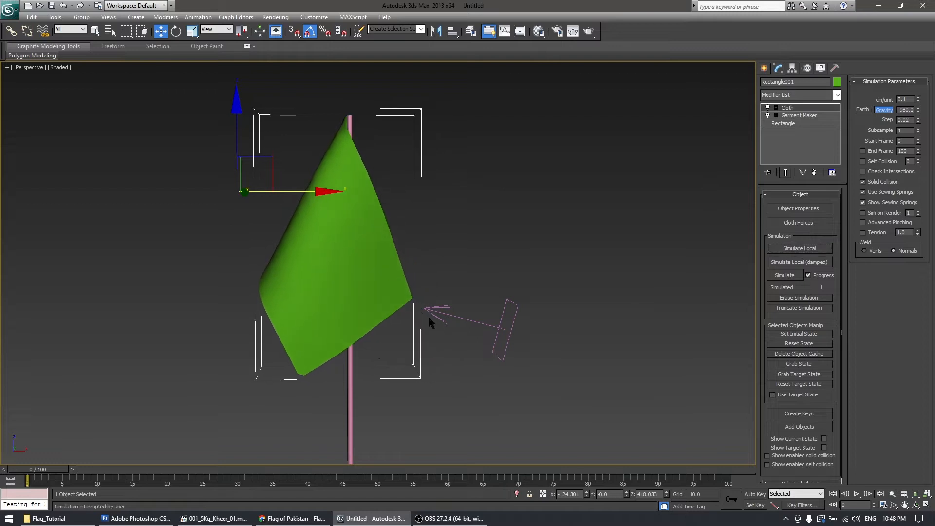
Set the simulation's cm/unit to 0.5 and rerun the local simulation from the flag's reset state, stopping it once folds form
middle_click_drag(448, 364, 362, 361, "alt")
middle_click_drag(367, 283, 475, 275, "alt")
double_click(910, 100)
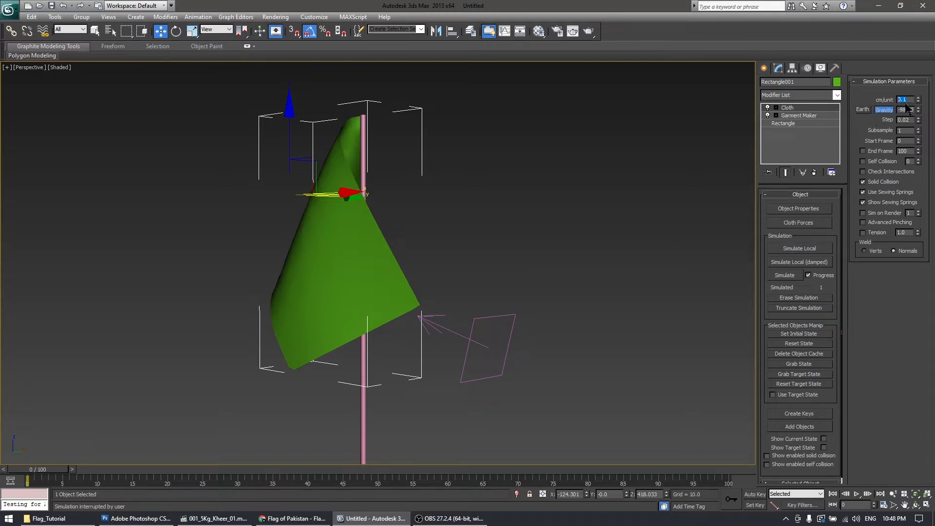
key("Return")
left_click(799, 344)
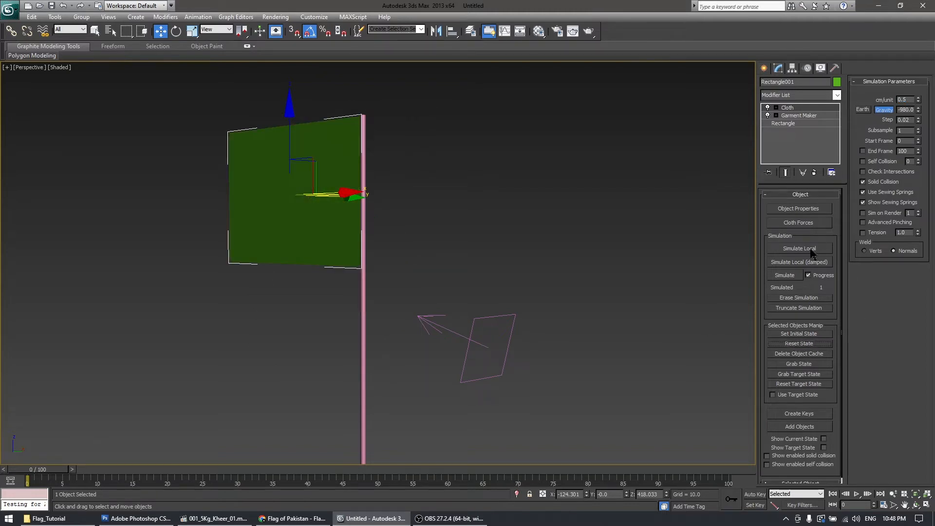
left_click(811, 251)
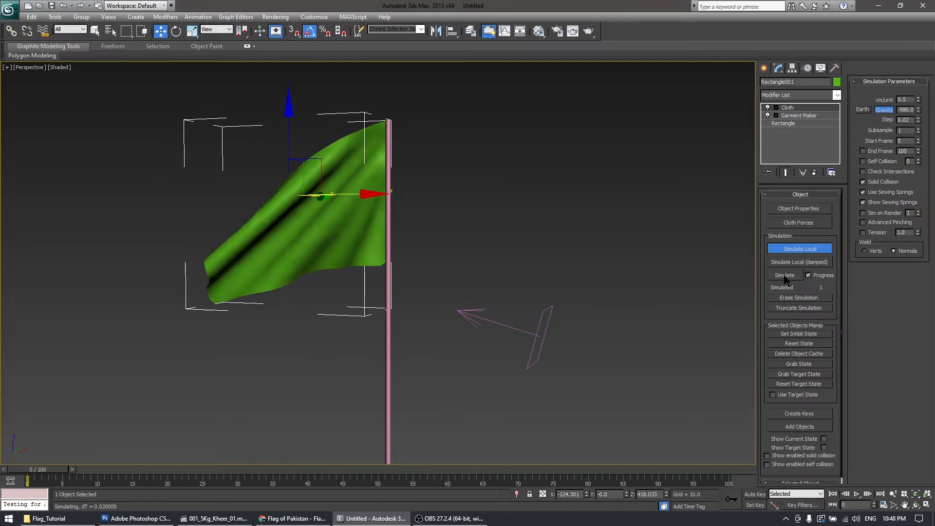
key("Escape")
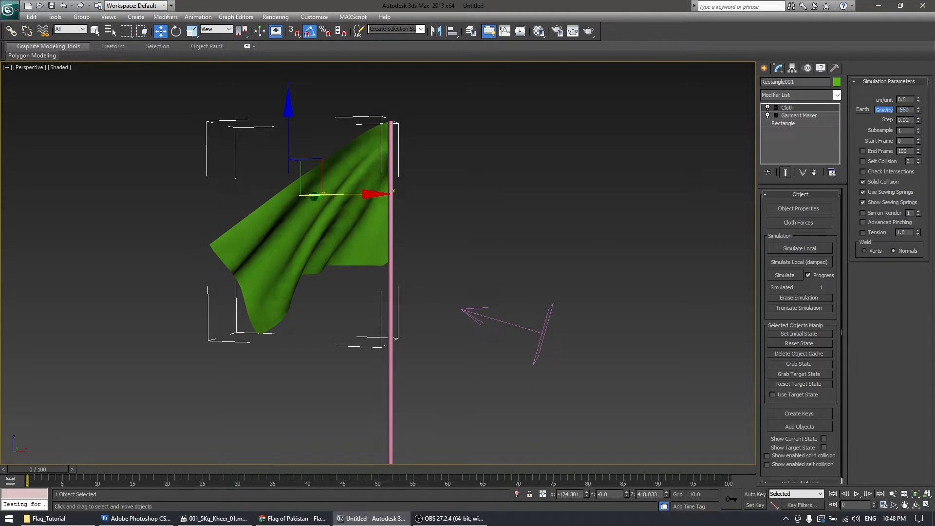
Set the cloth gravity to -550 and, with the local simulation running, rotate the wind by -30 degrees about Y to blow slightly downward
left_click(807, 248)
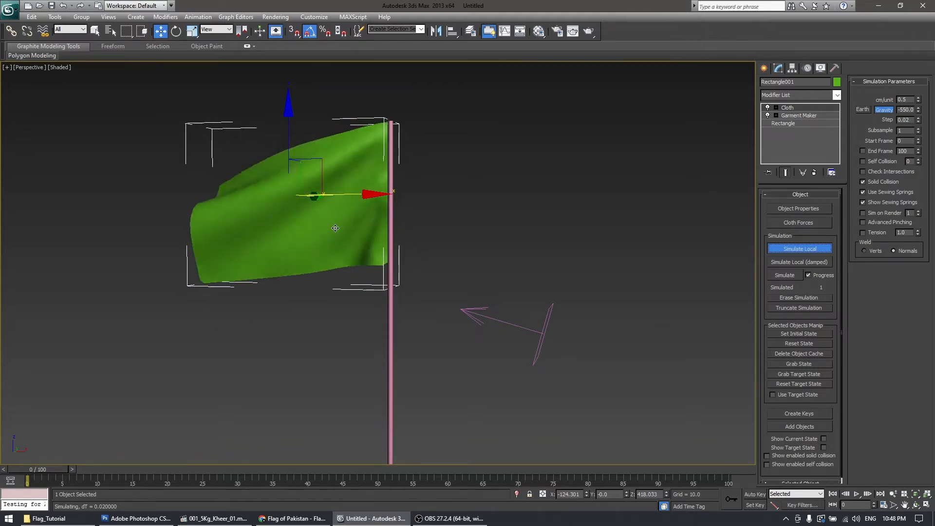
left_click(546, 319)
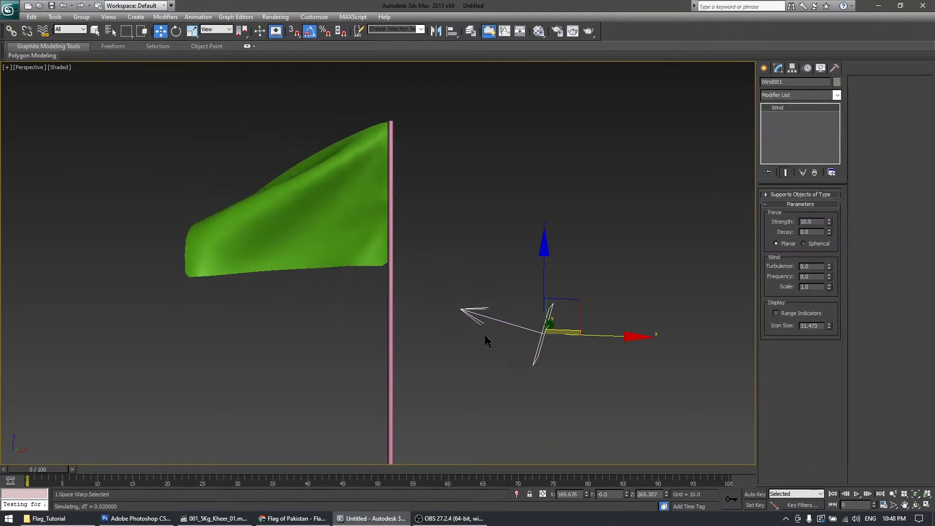
key("e")
left_click_drag(574, 259, 559, 256)
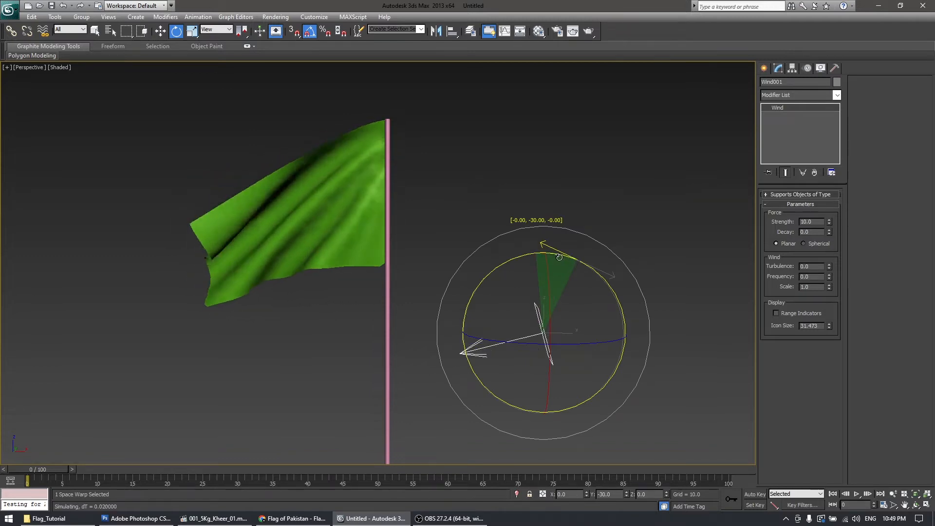
left_click_drag(559, 257, 559, 257)
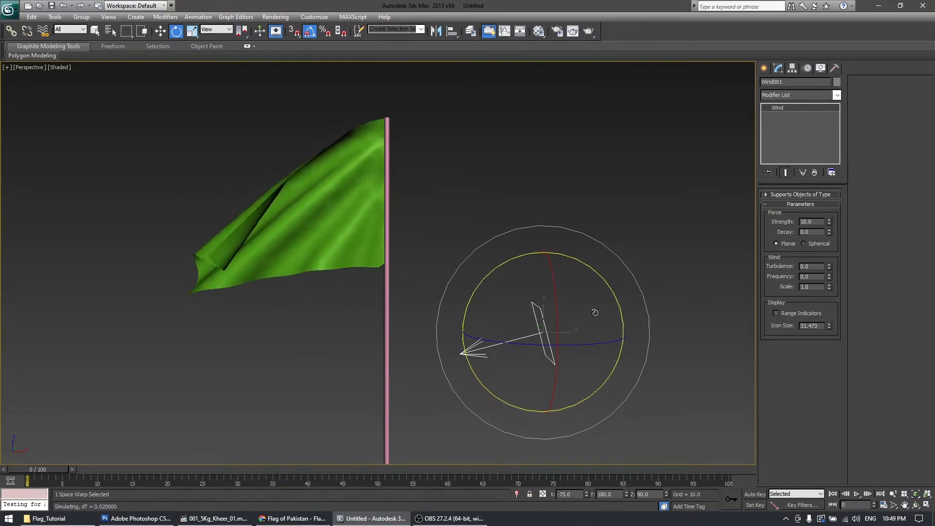
Stop and restart the flag's local simulation under the downward wind, and halt it with the flag blown out from the pole
left_click(312, 238)
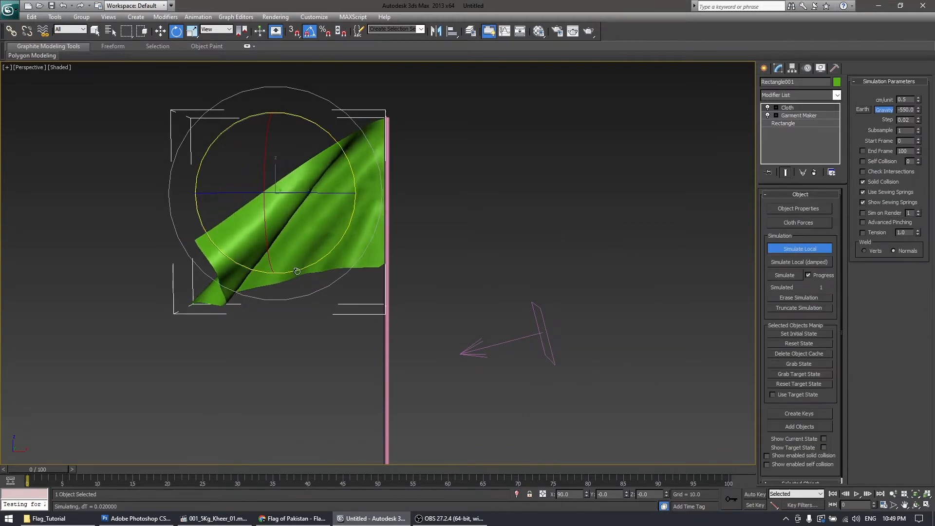
left_click(794, 249)
left_click(463, 343)
left_click(338, 234)
key("w")
left_click(795, 248)
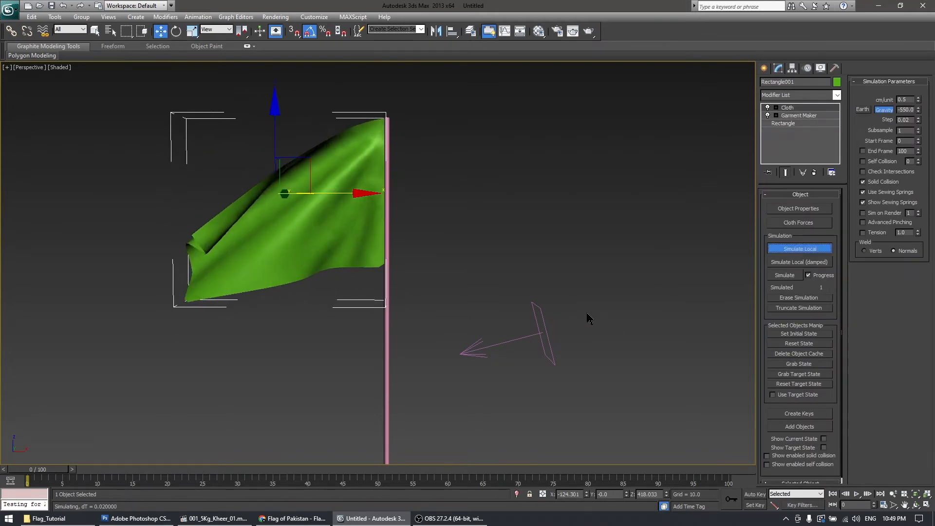
left_click(798, 249)
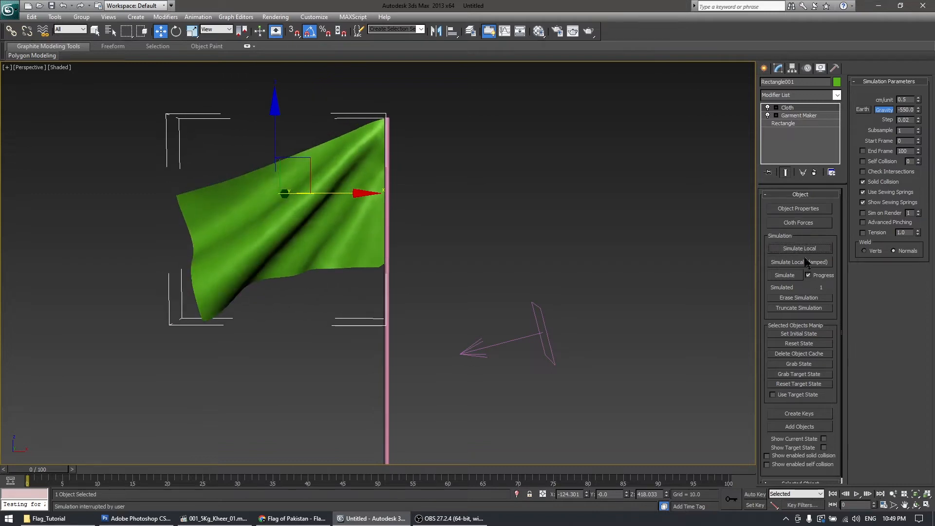
Configure the animation time with the NTSC frame rate
left_click(883, 504)
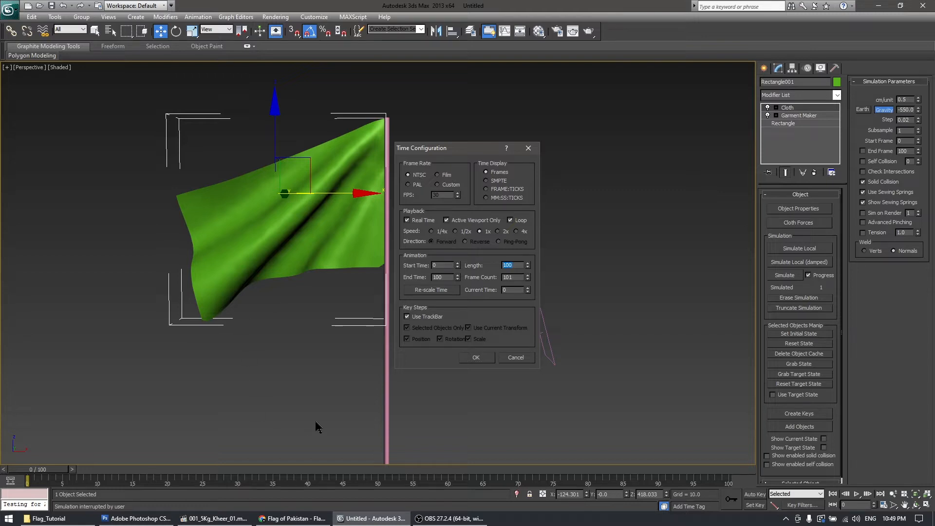
left_click(409, 185)
left_click(423, 175)
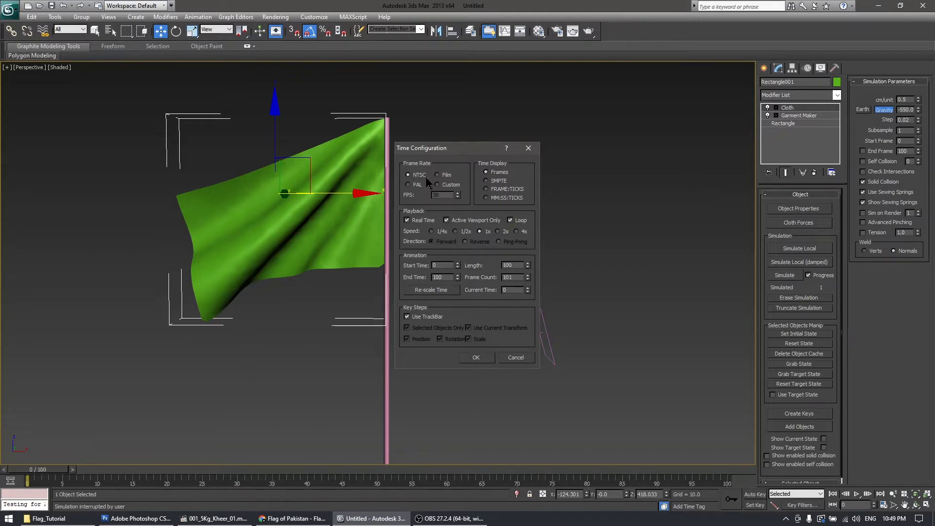
left_click(479, 358)
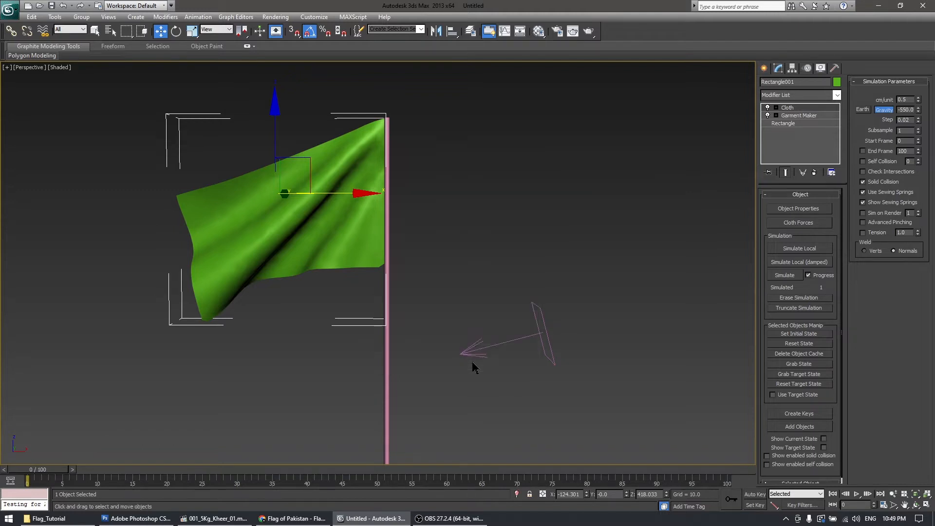
Run the full cloth simulation over the 100-frame range and play back the flag animation
left_click(782, 276)
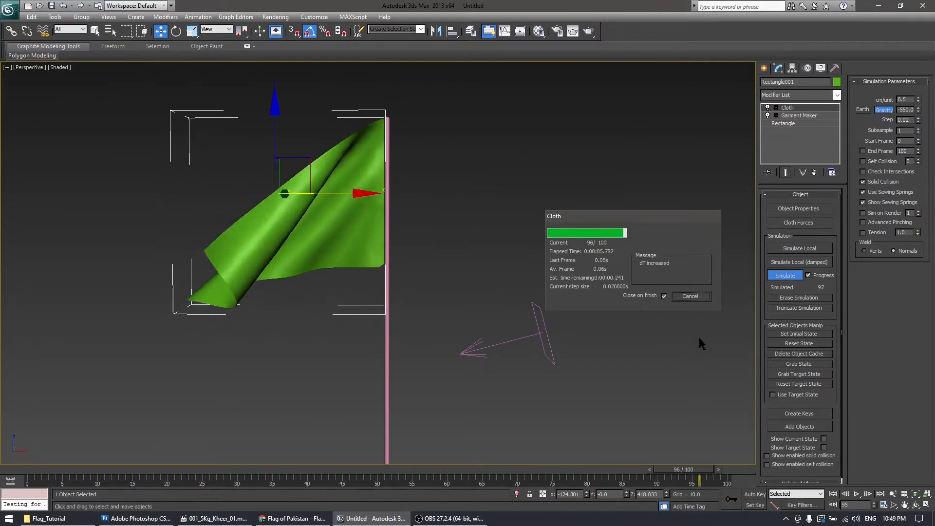
left_click(857, 495)
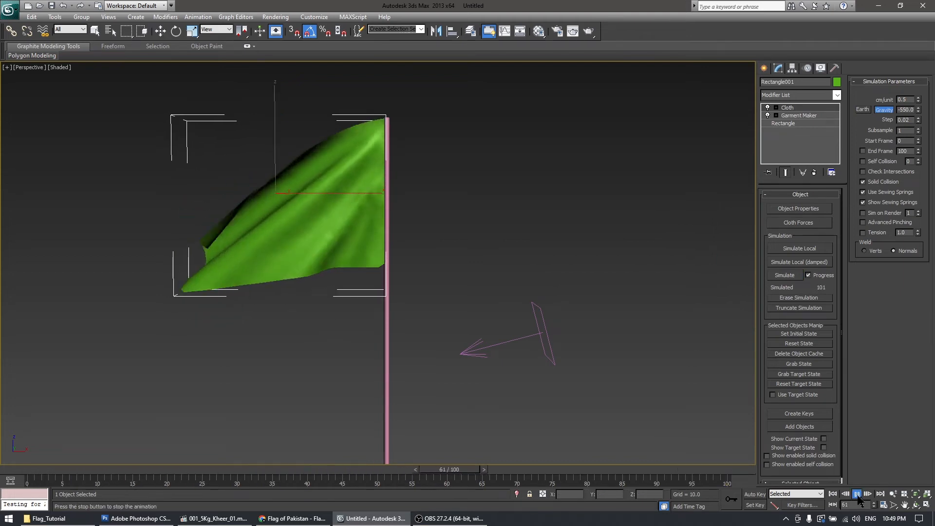
left_click(857, 495)
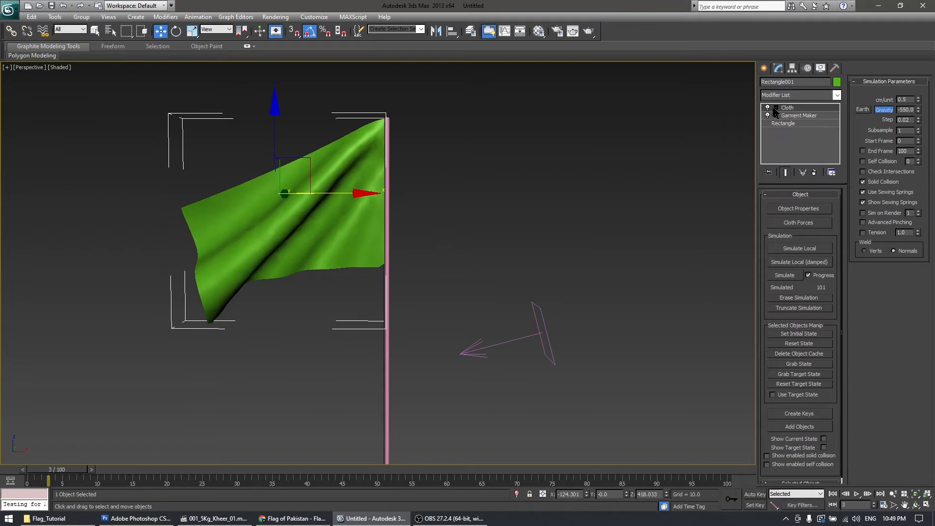
Add a Shell modifier to the flag above Cloth and inspect the thickness at the flag's edge
left_click(795, 95)
key("s")
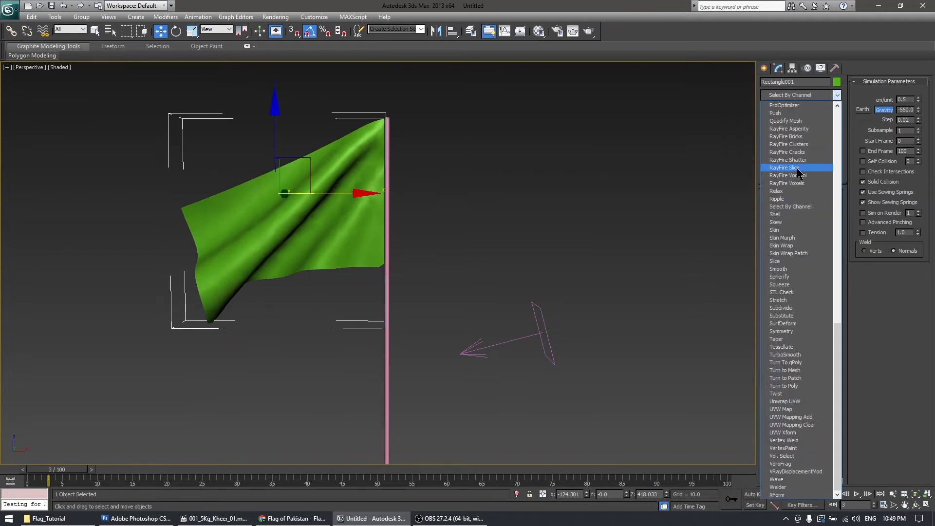
left_click(787, 214)
middle_click_drag(294, 241, 372, 238, "alt")
scroll(380, 293, "up", 5)
middle_click_drag(268, 287, 512, 254)
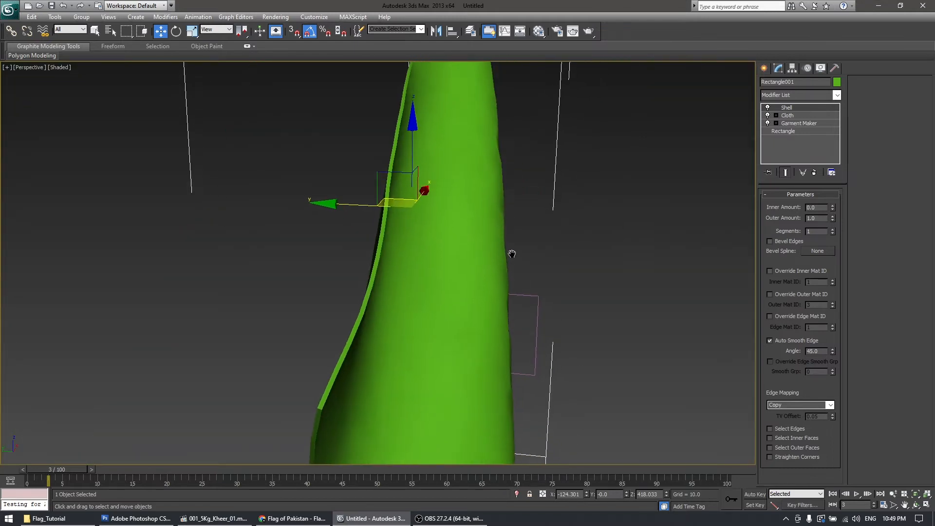
Display edged faces on the flag and set the Shell's outer amount to 0.21
key("F4")
key("alt+z")
left_click_drag(355, 336, 356, 183)
key("w")
left_click_drag(833, 220, 816, 225)
scroll(521, 329, "down", 8)
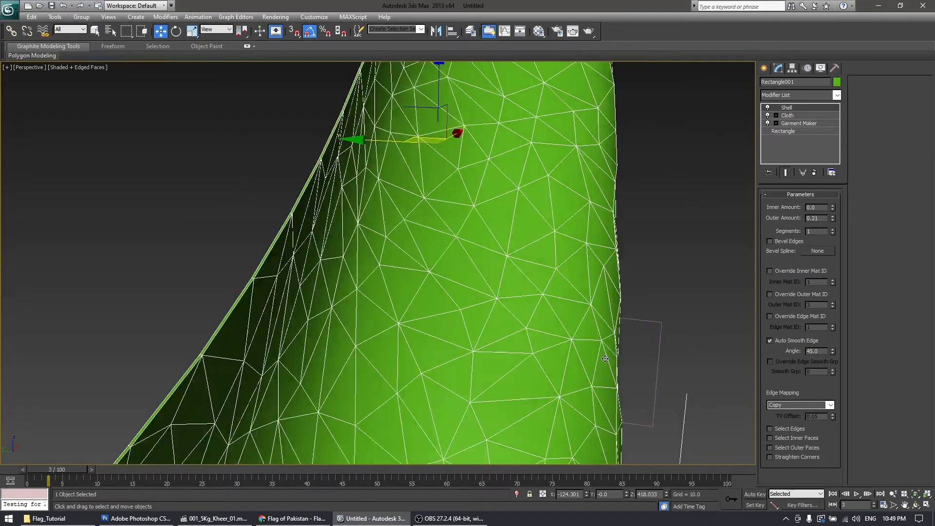
scroll(513, 324, "up", 2)
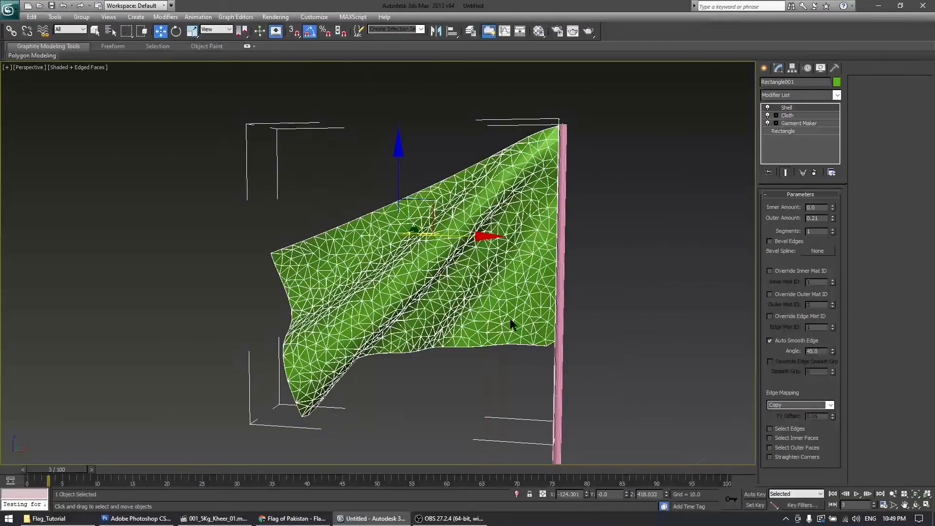
Add a TurboSmooth modifier with 2 iterations to the flag, turn off edged faces, and scrub the timeline to check the smoothed motion
left_click(804, 95)
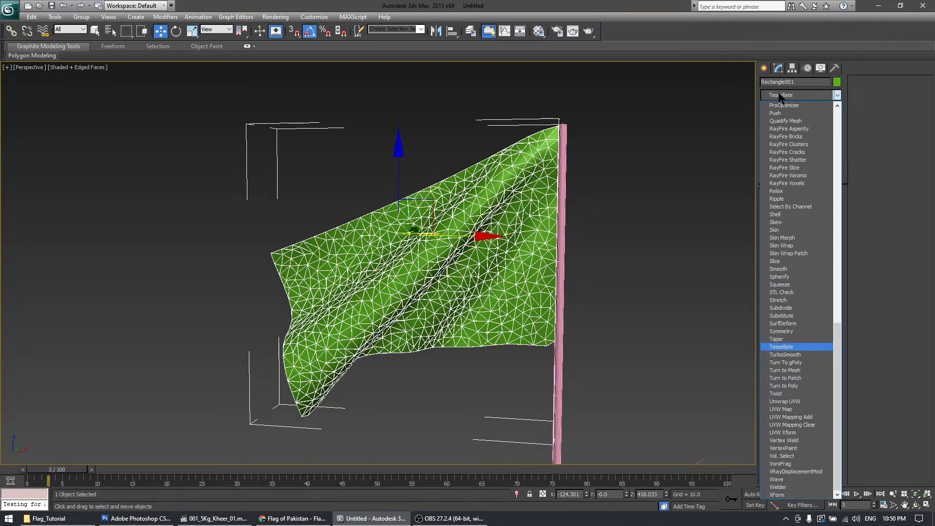
left_click(804, 355)
key("F4")
mouse_move(499, 304)
middle_mouse_down("alt")
mouse_move(482, 303)
mouse_move(523, 315)
middle_mouse_up("alt")
left_click(832, 209)
left_click_drag(54, 471, 563, 448)
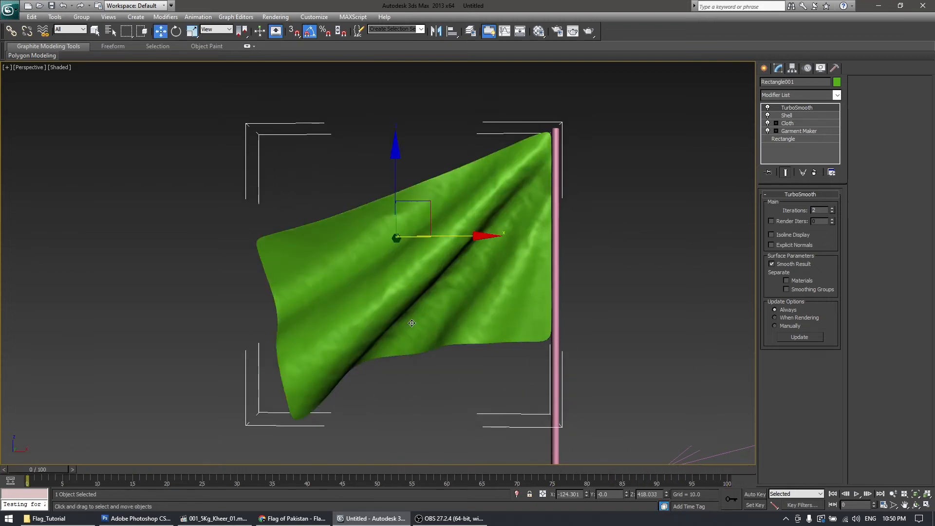
Hide the simulated flag and unhide Plane001
middle_click_drag(412, 324, 322, 326)
scroll(326, 324, "down", 3)
right_click(363, 288)
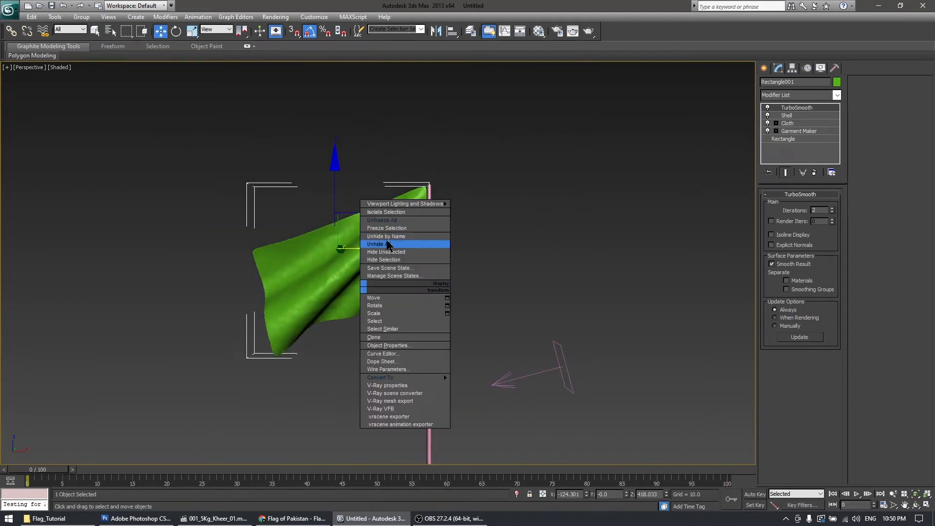
left_click(384, 259)
right_click(385, 281)
left_click(415, 238)
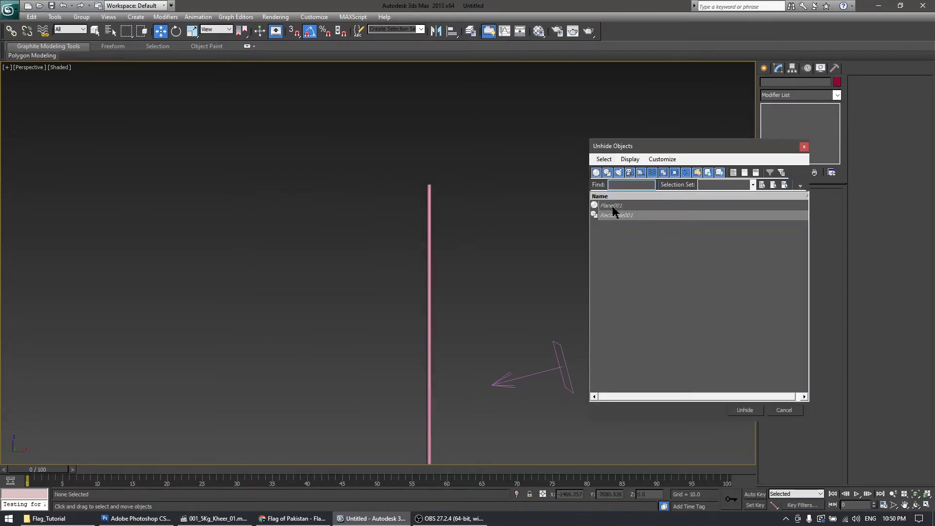
double_click(612, 206)
Set the plane's length to 200 and its width to 250
left_click(362, 240)
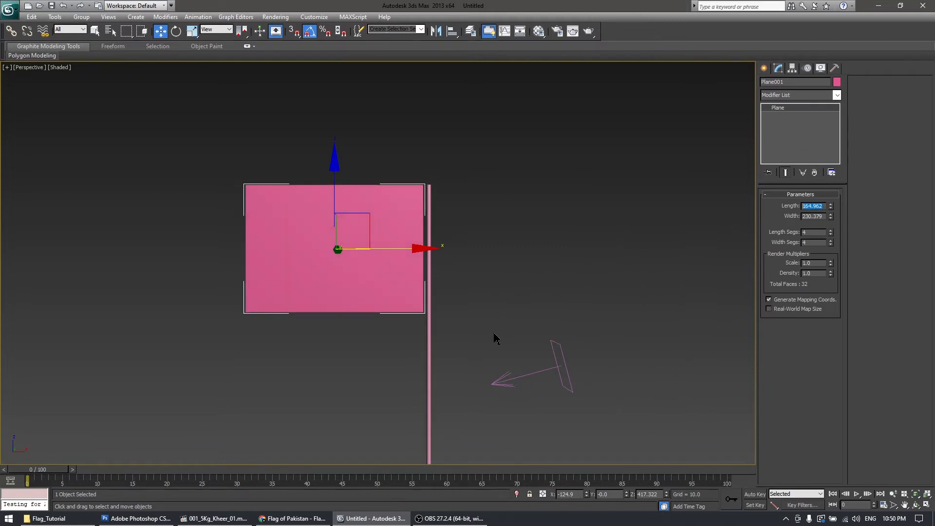
type("200")
key("Return")
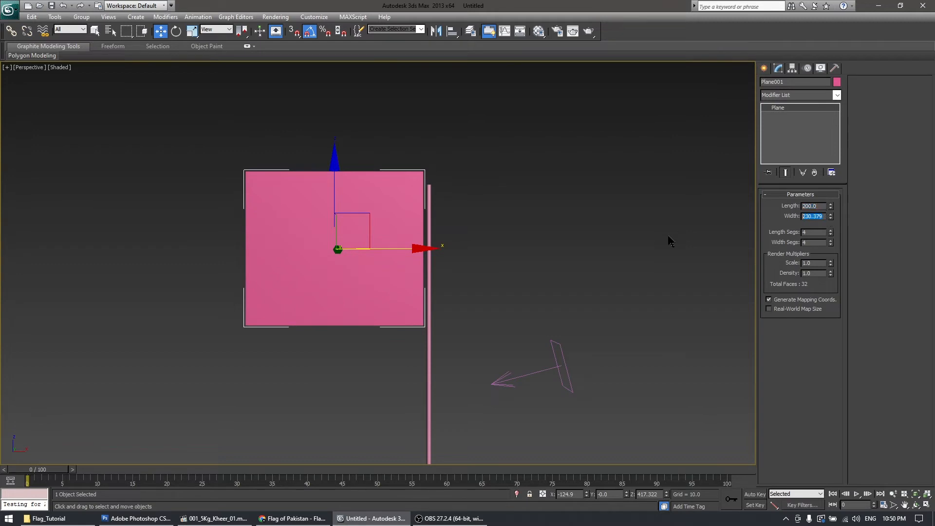
type("250")
key("Return")
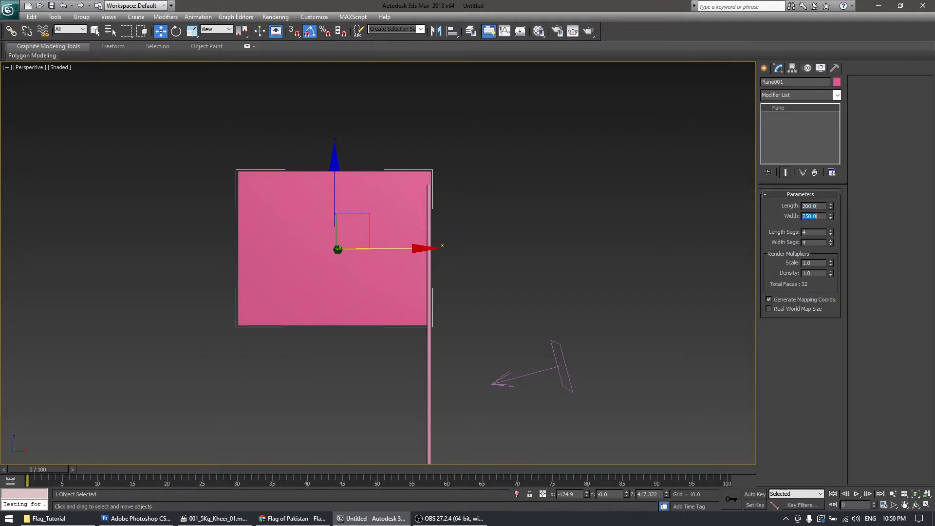
Lower the plane so its upper edge lines up with the pole's top, and set its width to 300
mouse_move(354, 232)
left_mouse_down()
mouse_move(336, 244)
mouse_move(349, 247)
left_mouse_up()
type("3")
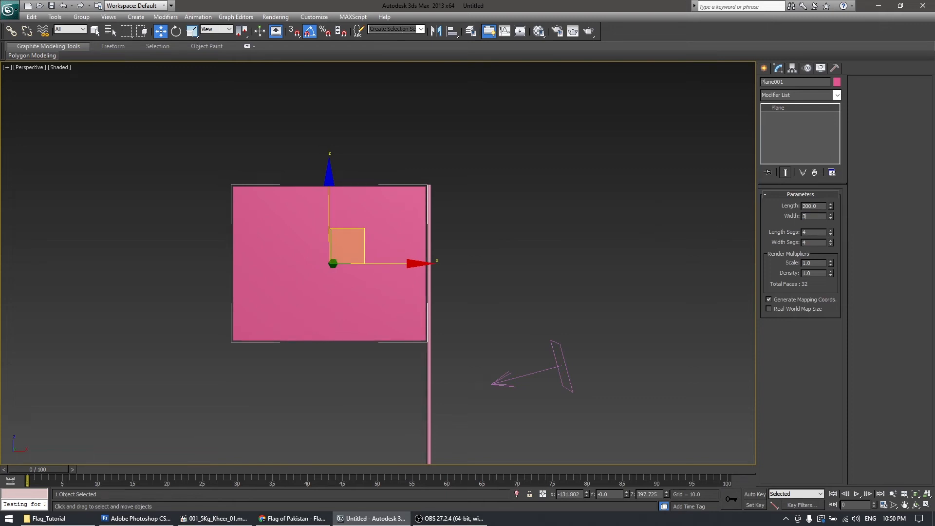
type("00")
key("Return")
Move the widened plane along X so its edge sits right beside the pole, checking the fit in the Front view
left_click_drag(397, 264, 380, 267)
key("alt+w")
right_click(630, 159)
key("alt+w")
middle_click_drag(440, 213, 543, 239)
scroll(544, 238, "up", 2)
left_click_drag(459, 239, 458, 240)
middle_click_drag(473, 230, 433, 234)
scroll(433, 234, "up", 2)
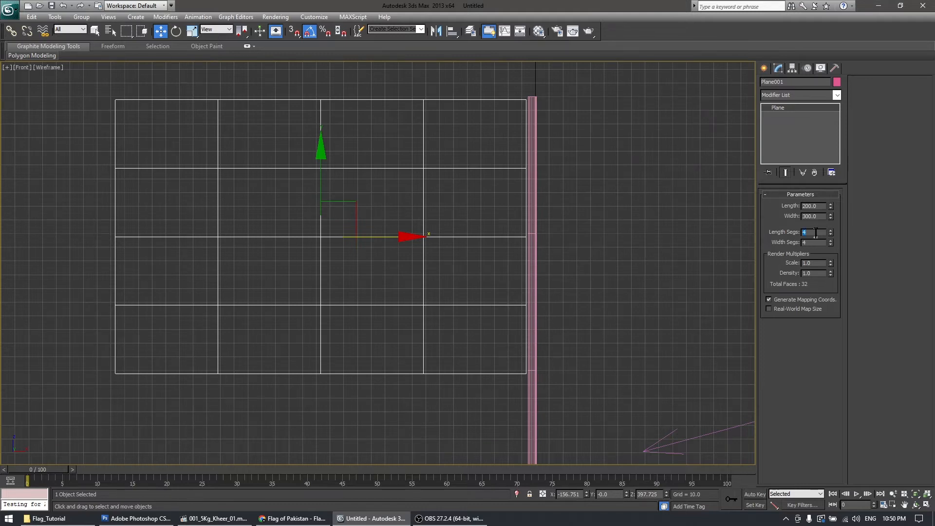
Set the plane's length and width segments to 60 each and return to the Perspective view
type("60")
key("Tab")
type("60")
key("Return")
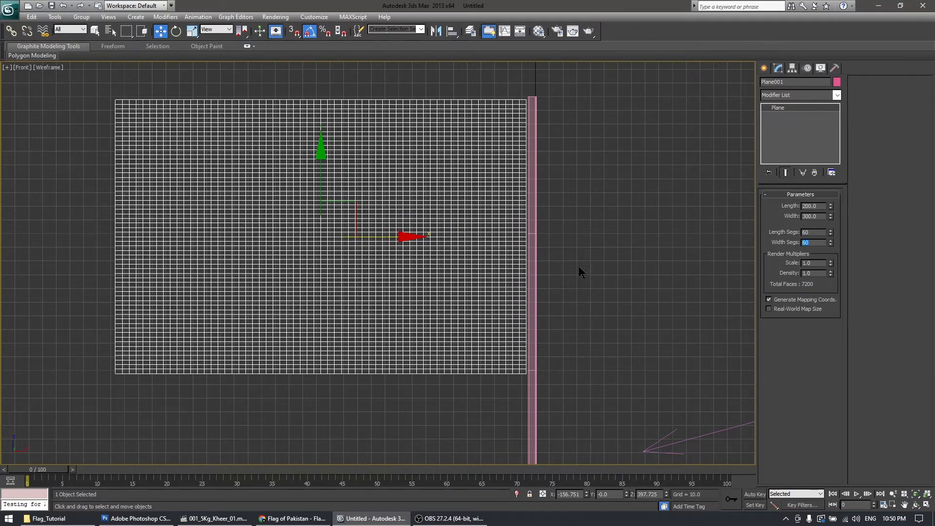
key("p")
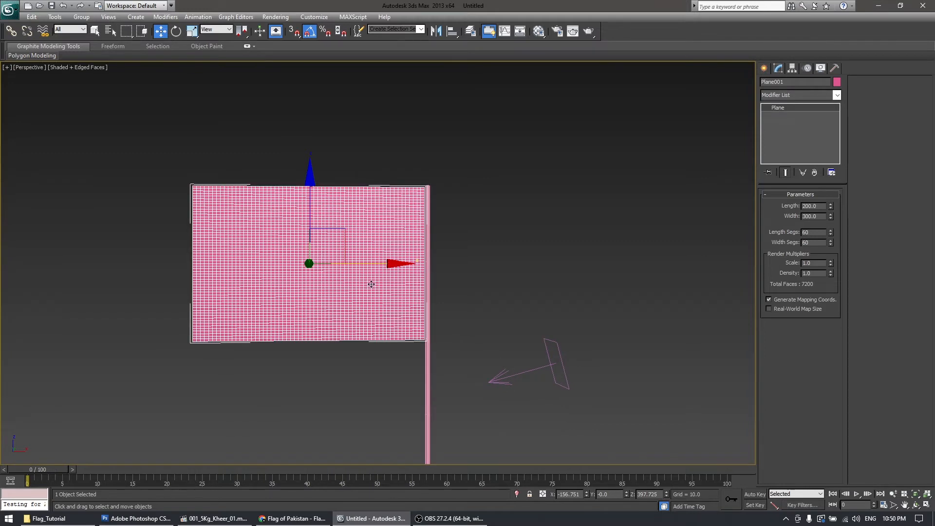
scroll(371, 284, "up", 3)
Add a Cloth modifier to the plane and, at its Group level, select the two vertex columns nearest the pole
left_click(796, 96)
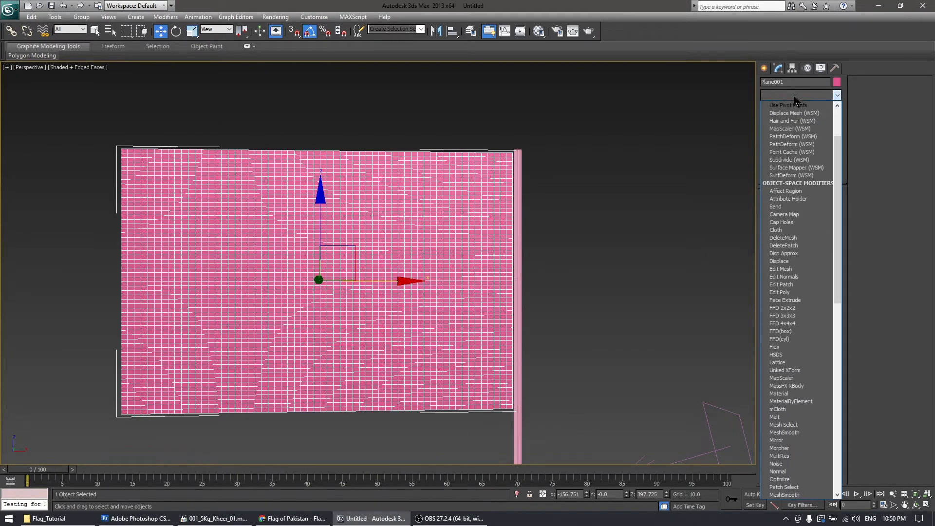
left_click(795, 109)
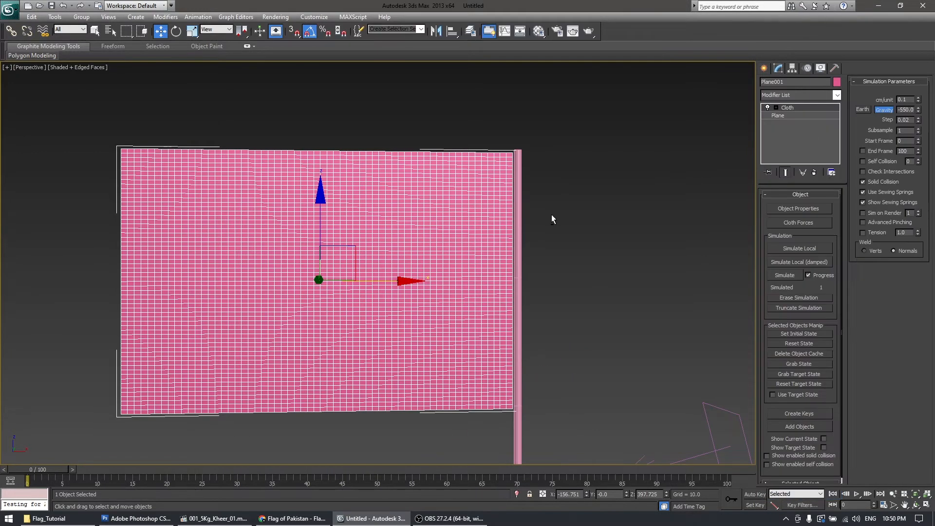
key("f")
double_click(803, 108)
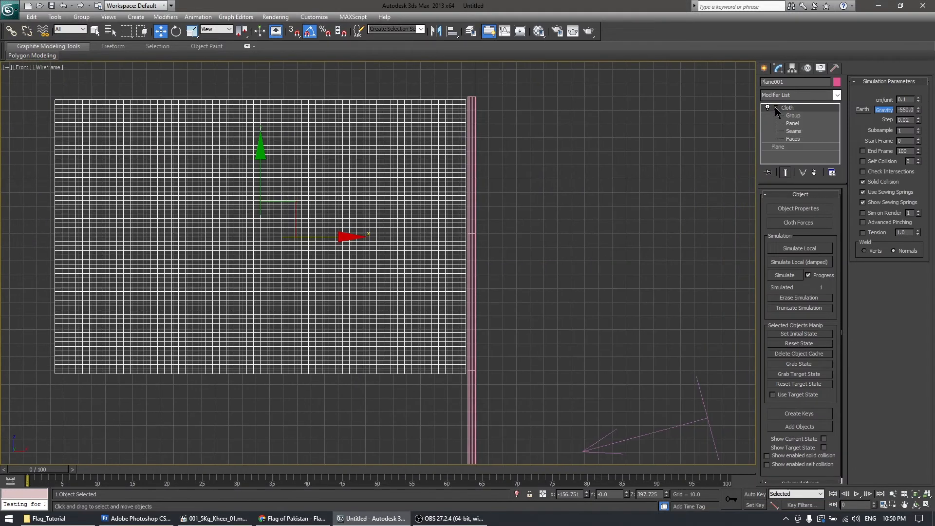
left_click(799, 115)
left_click_drag(458, 418, 459, 417)
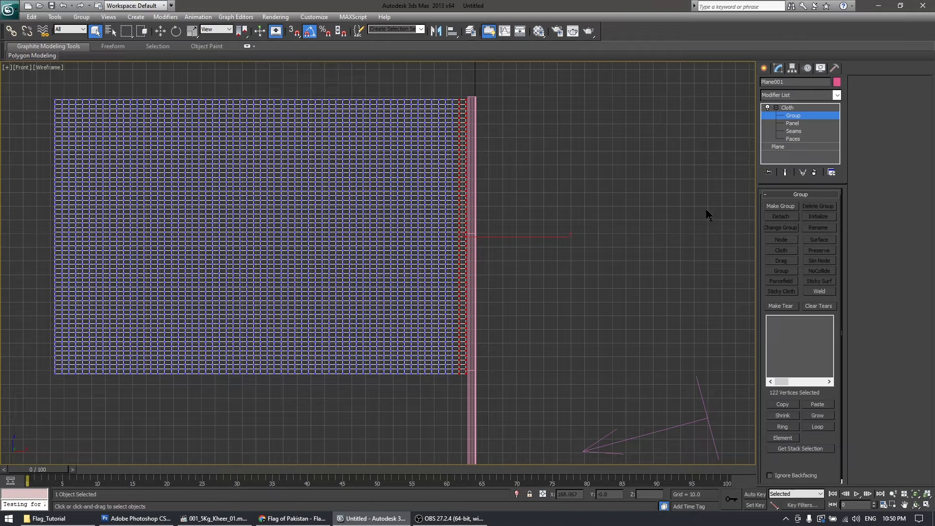
Make a group from the selected vertices, attach it to the pole with a Node constraint, and return to the main Cloth level
left_click(780, 206)
key("Return")
left_click(782, 251)
left_click(782, 239)
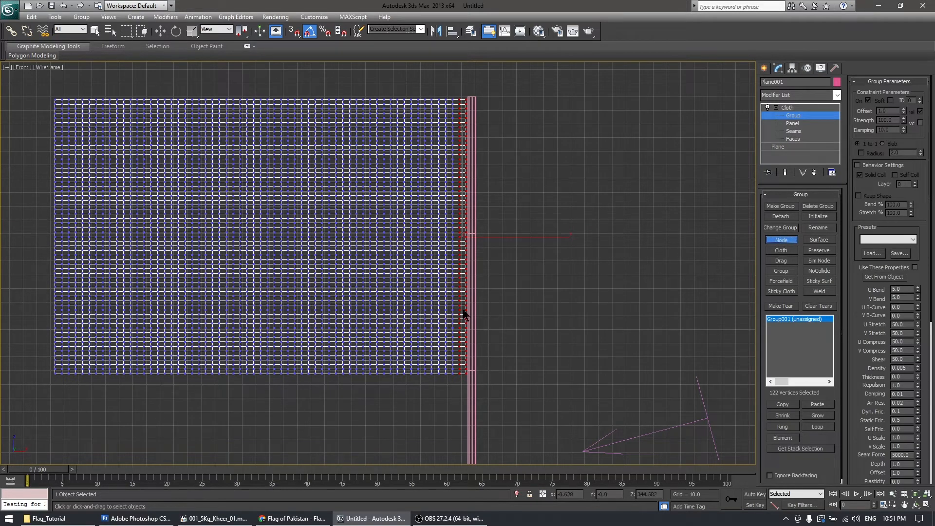
left_click(476, 301)
mouse_move(567, 342)
middle_mouse_down()
mouse_move(536, 319)
mouse_move(602, 292)
middle_mouse_up()
key("p")
left_click(794, 108)
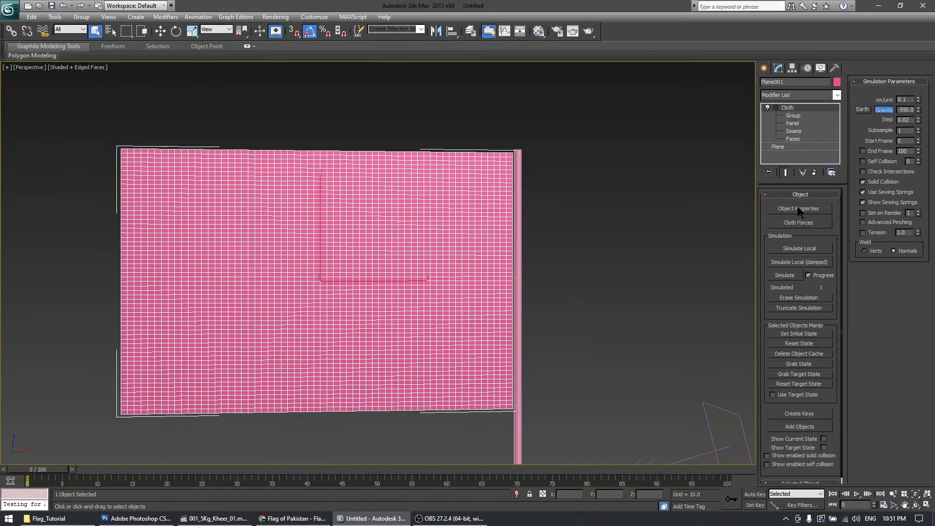
In the Cloth object properties, define Plane001 as cloth with the Silk preset
left_click(802, 208)
left_click(376, 126)
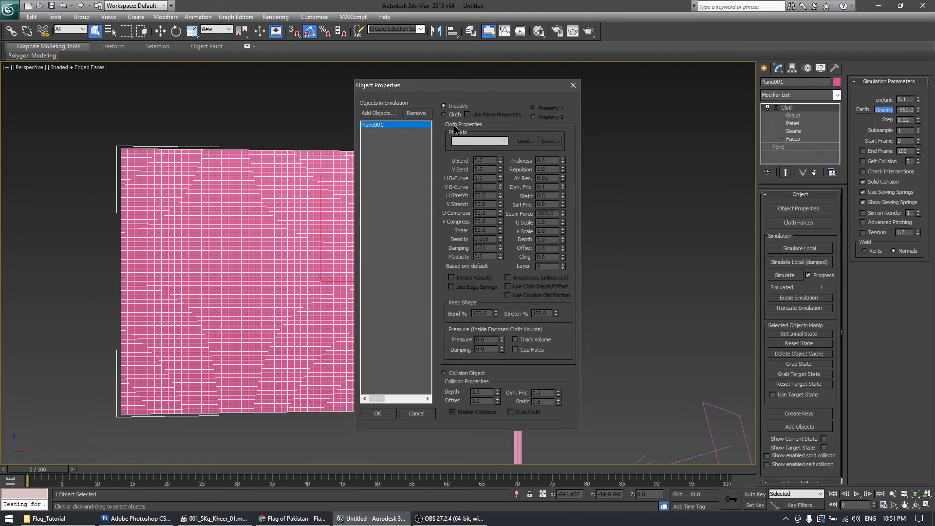
left_click(444, 115)
left_click(480, 140)
left_click(475, 216)
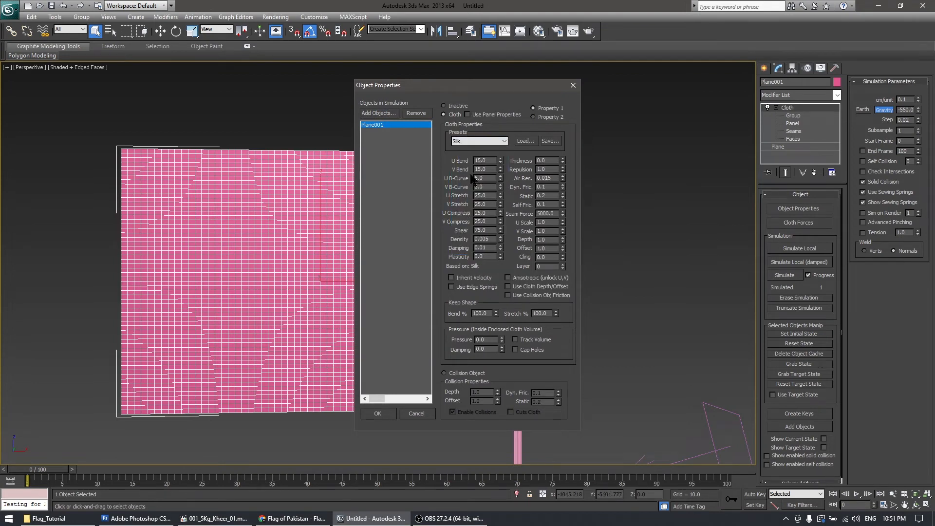
left_click(378, 414)
Run a short local cloth simulation of the flag and stop it
middle_click_drag(421, 289, 337, 253, "alt")
left_click(798, 251)
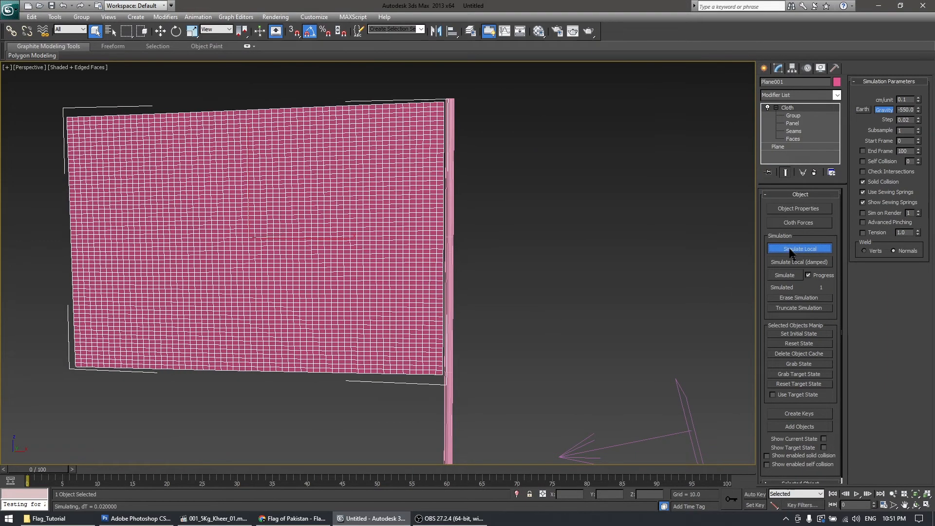
key("Escape")
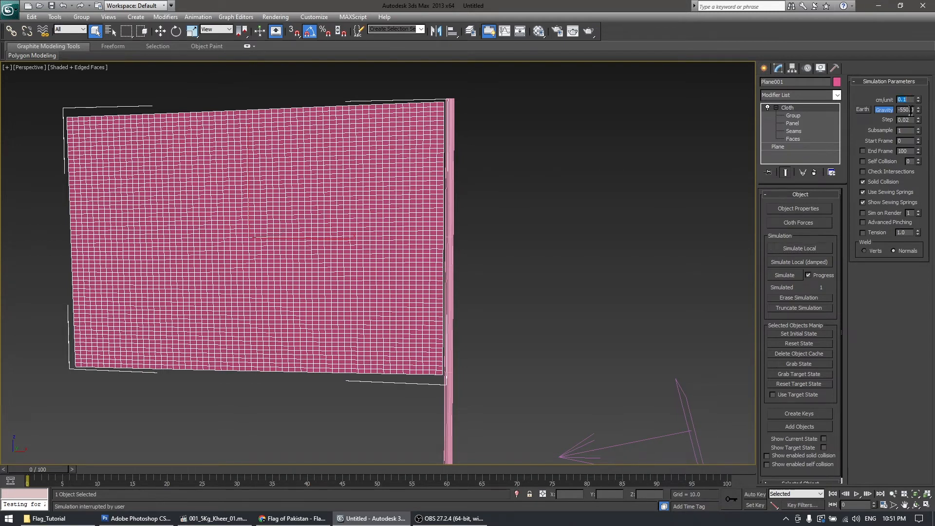
Set the Cloth cm/unit to 0.5, turn off edged faces, and run and stop a local simulation of the flag
middle_click_drag(431, 283, 449, 282, "alt")
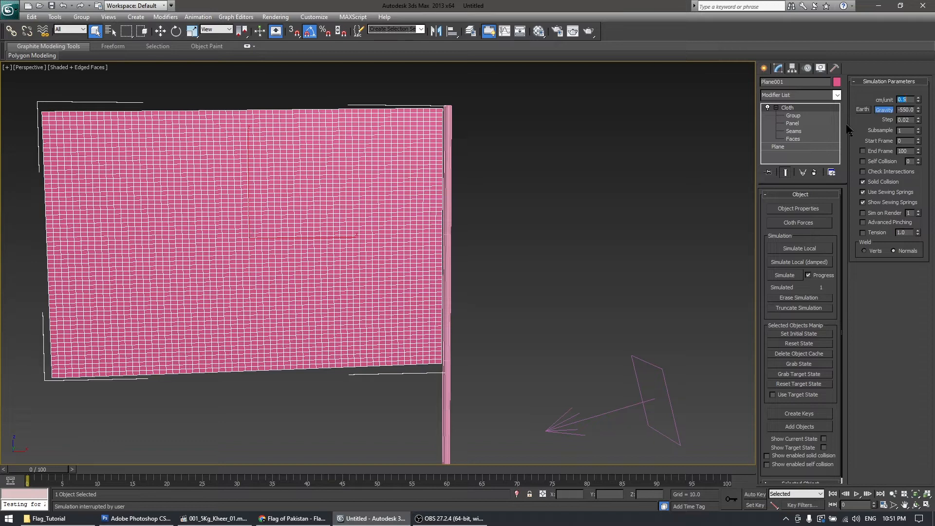
left_click(800, 249)
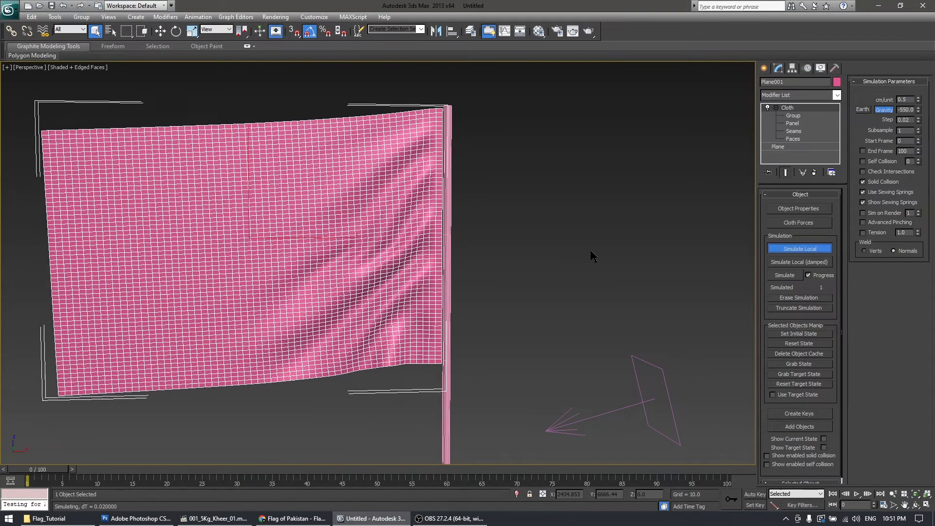
key("F4")
left_click(806, 249)
middle_click_drag(568, 298, 460, 277, "alt")
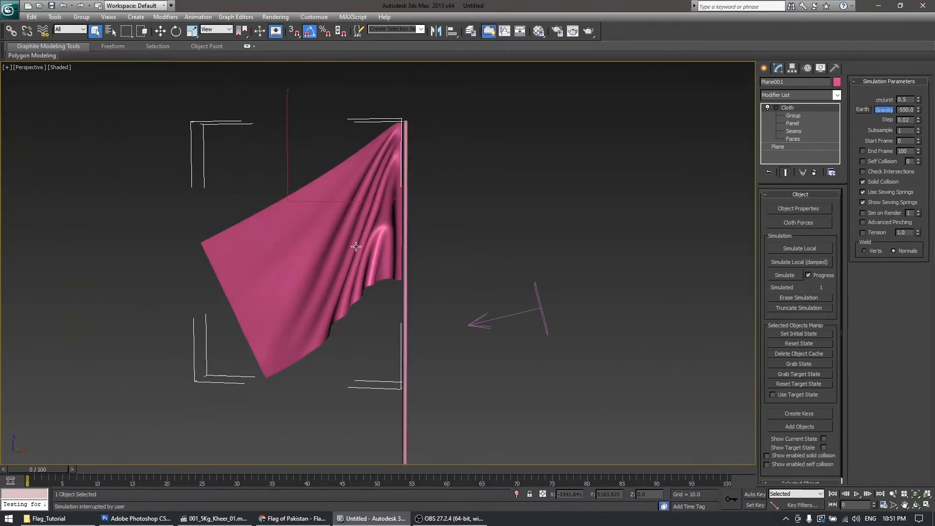
mouse_move(454, 325)
middle_mouse_down("alt")
mouse_move(491, 328)
mouse_move(453, 325)
middle_mouse_up("alt")
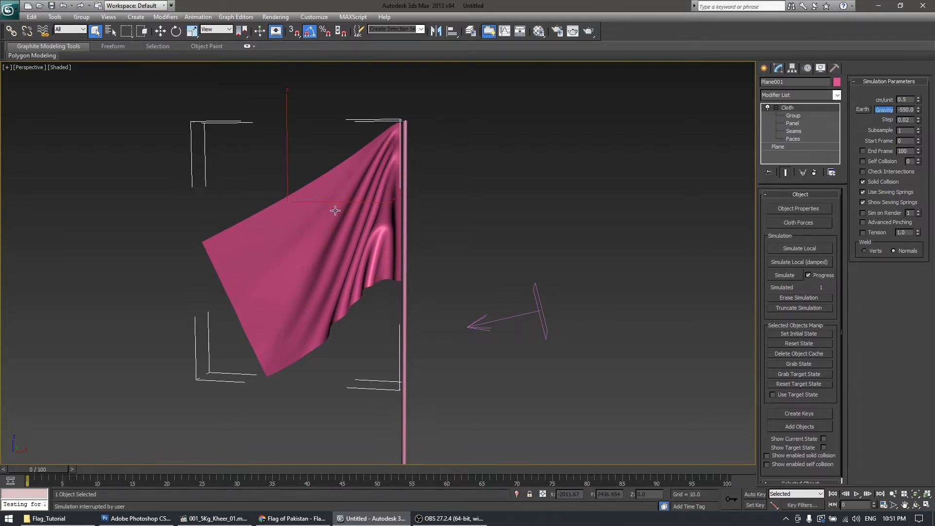
Add Wind001 to the flag's cloth forces and start a local simulation
left_click(799, 222)
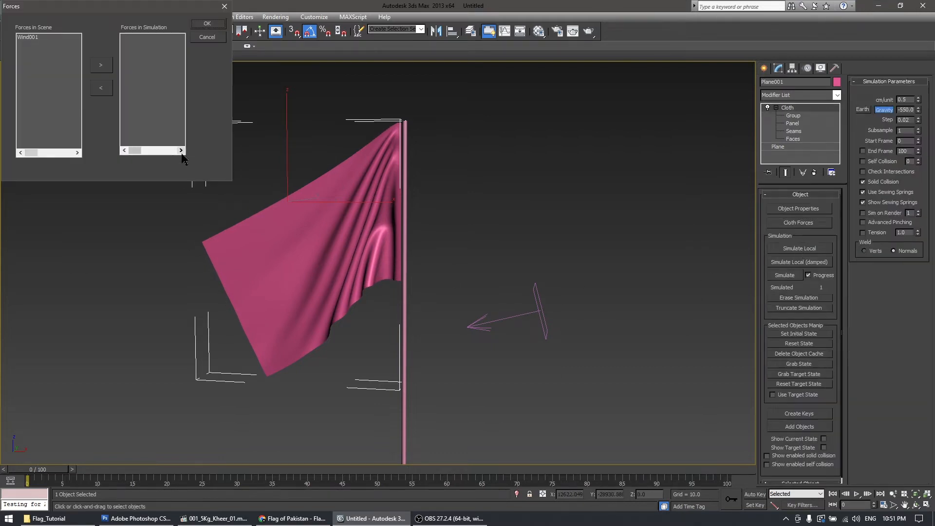
left_click(35, 38)
left_click(100, 69)
left_click(207, 23)
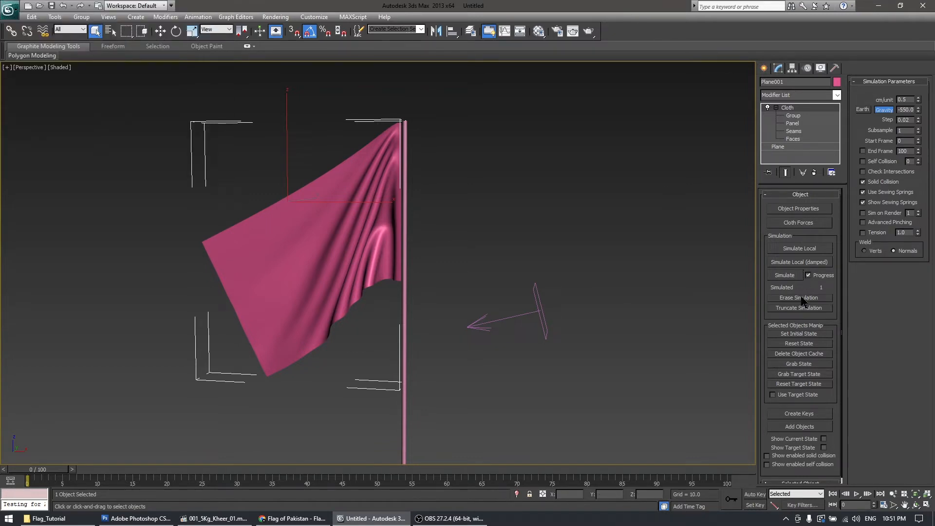
left_click(800, 250)
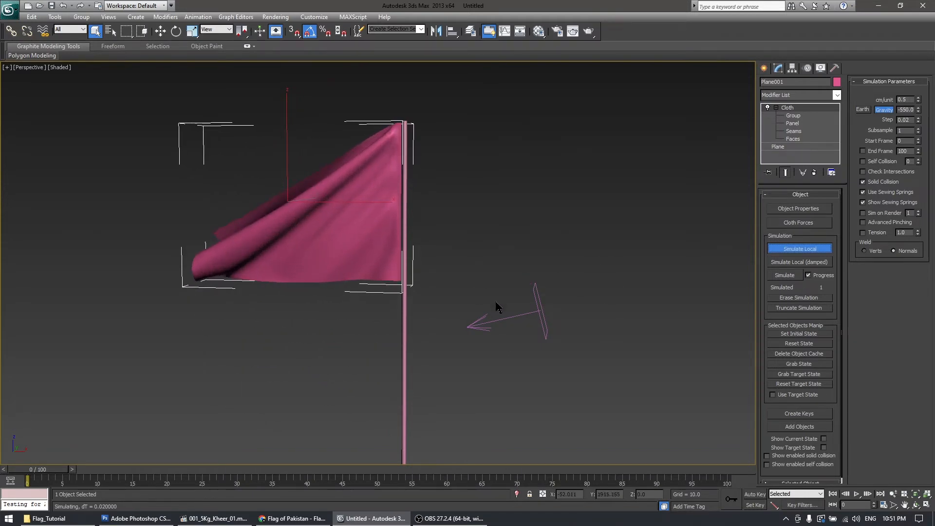
Rotate the wind to an X angle of 80 degrees so its arrow points slightly upward toward the flag
left_click(533, 302)
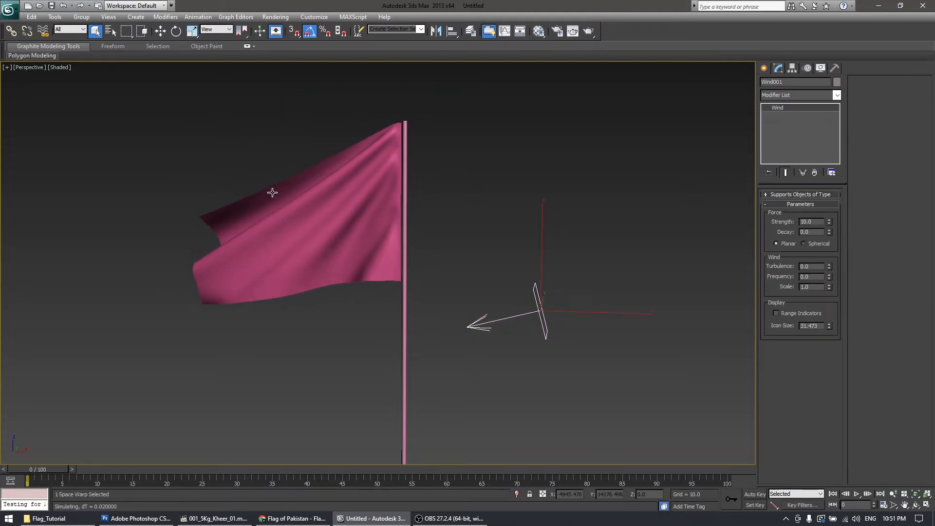
key("e")
left_click_drag(577, 239, 590, 244)
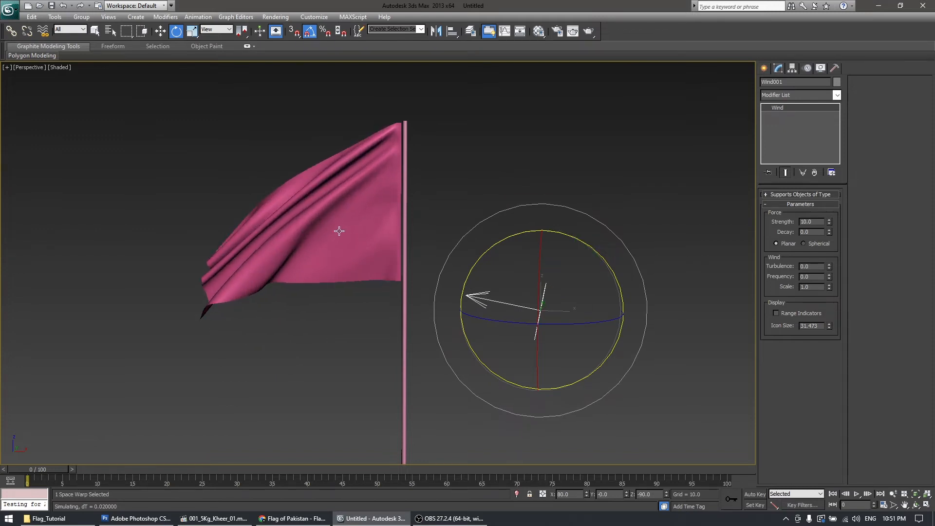
Stop the flag's simulation, raise the wind's strength to 15, and restart the local simulation
left_click(336, 169)
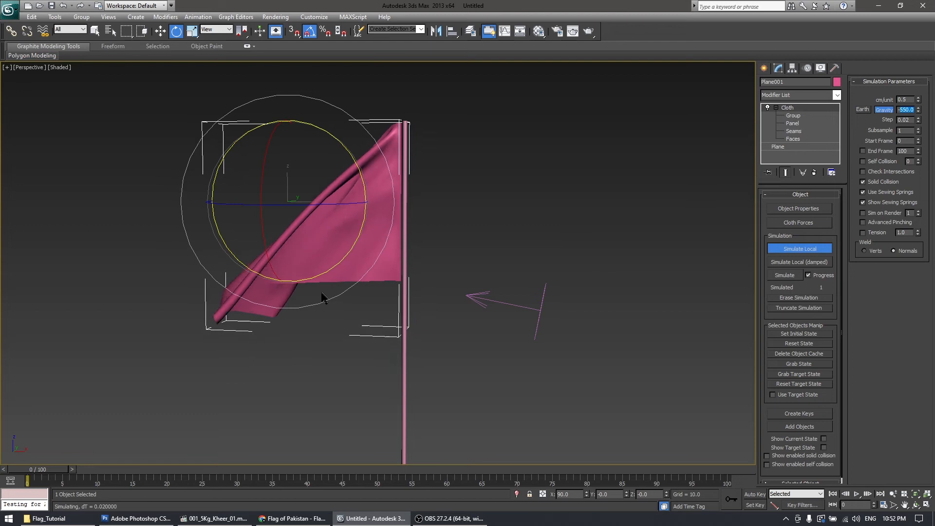
left_click(805, 252)
left_click(543, 304)
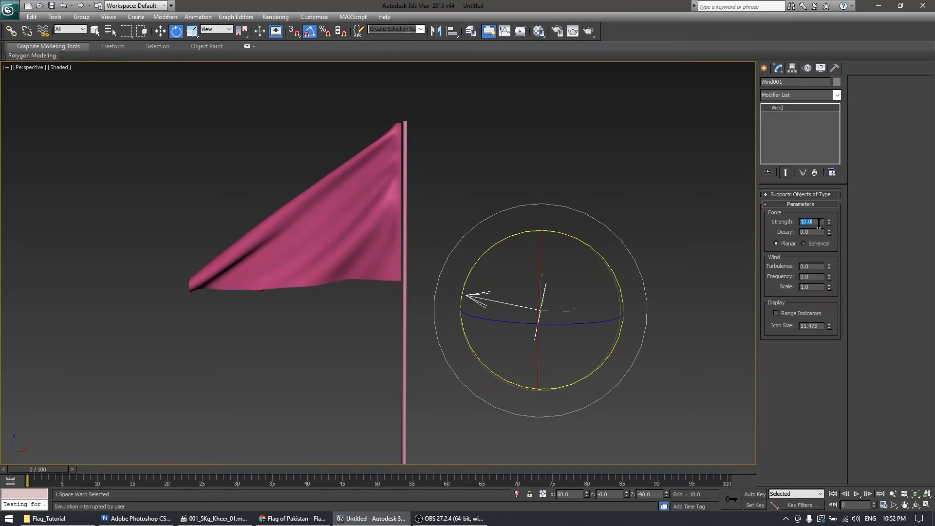
left_click(366, 215)
left_click(801, 249)
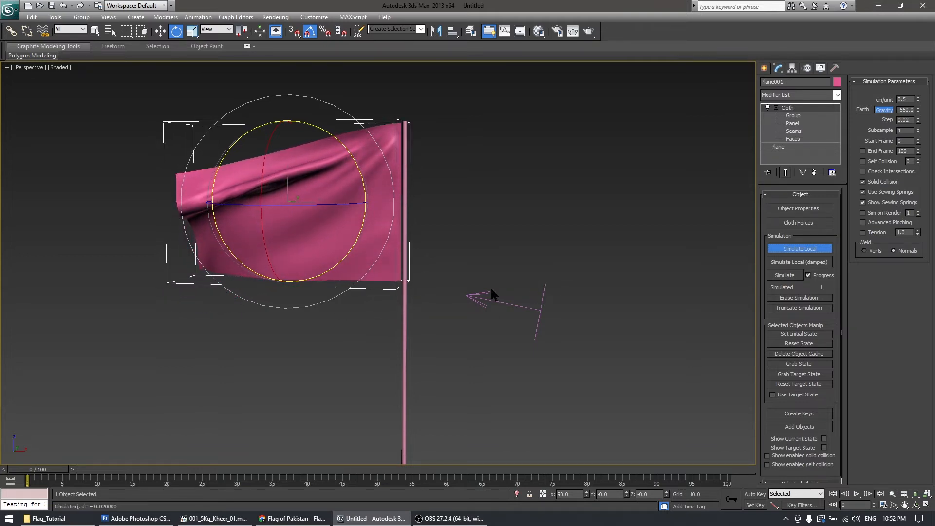
Stop the flag's local simulation and inspect the cloth's folds up close from another angle
left_click(543, 296)
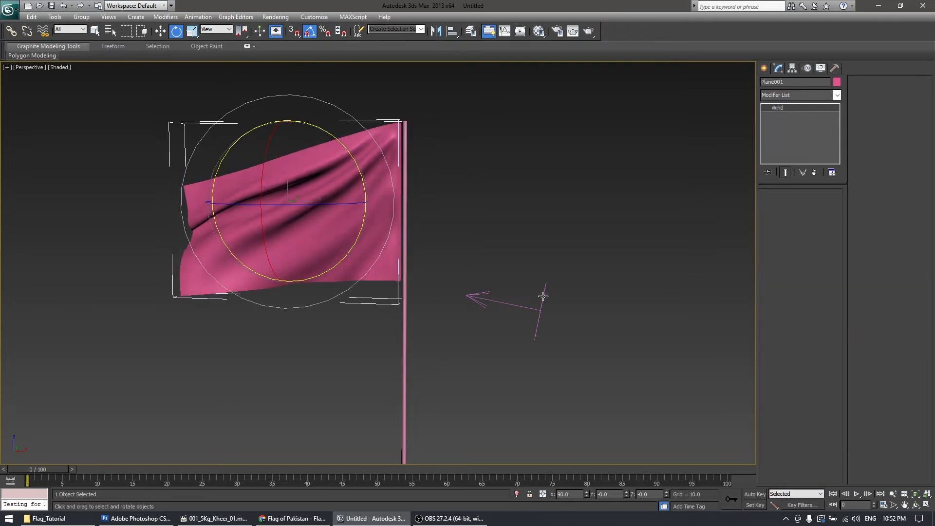
left_click(379, 282)
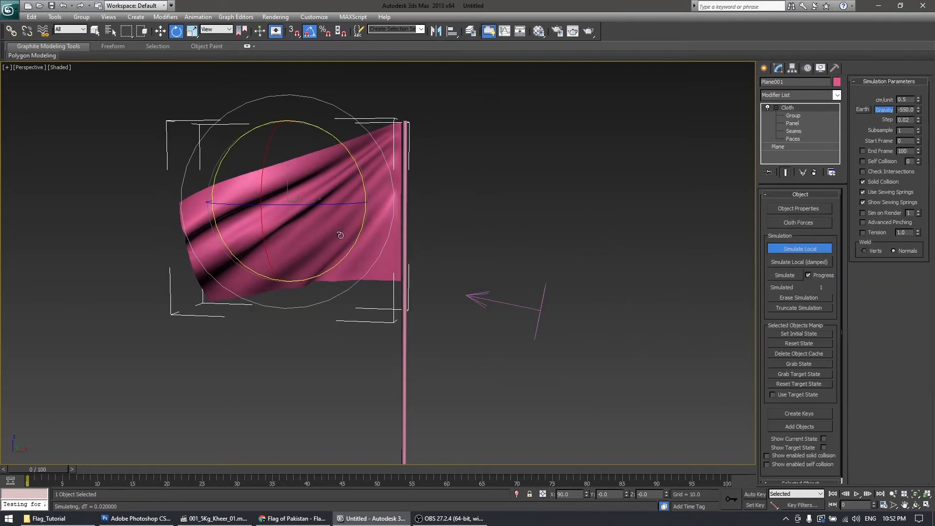
left_click(799, 250)
scroll(261, 249, "up", 5)
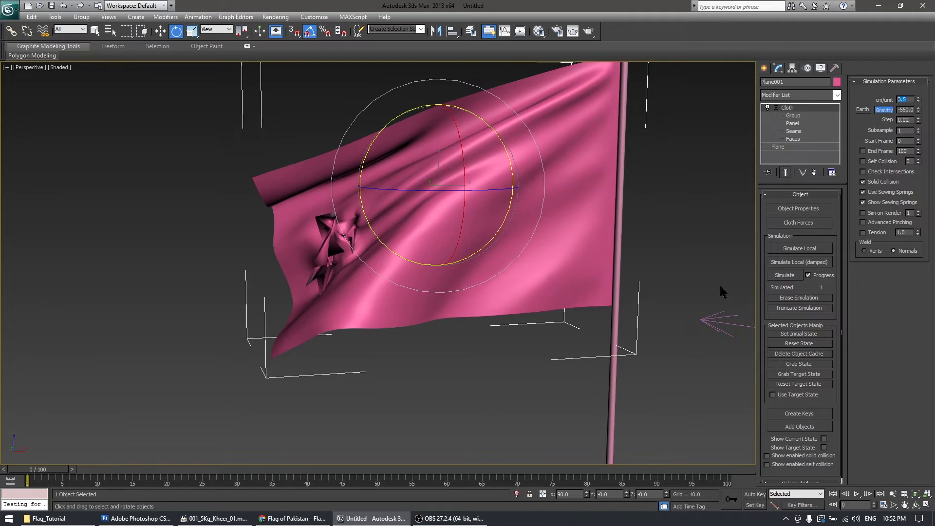
middle_click_drag(507, 328, 229, 224, "alt")
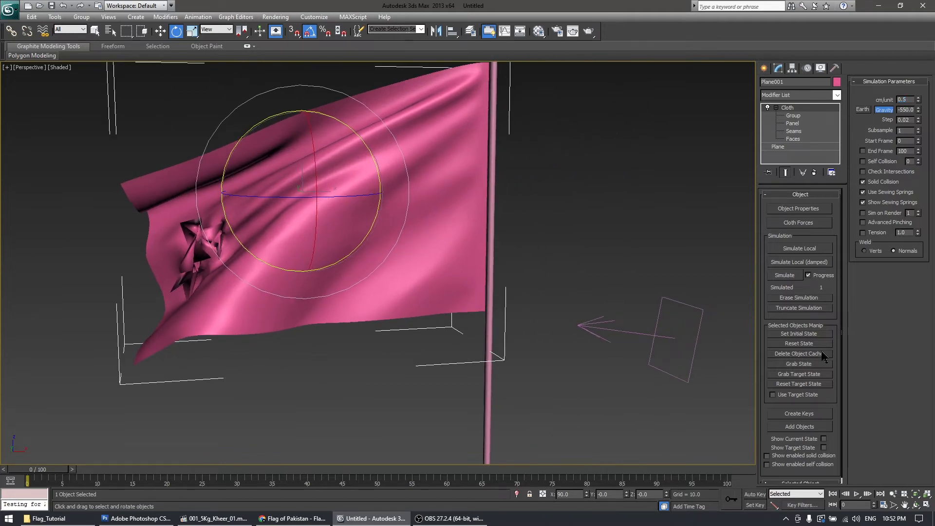
Reset the cloth's state, set cm/unit to 0.35, and run the flag's local simulation again
left_click(799, 344)
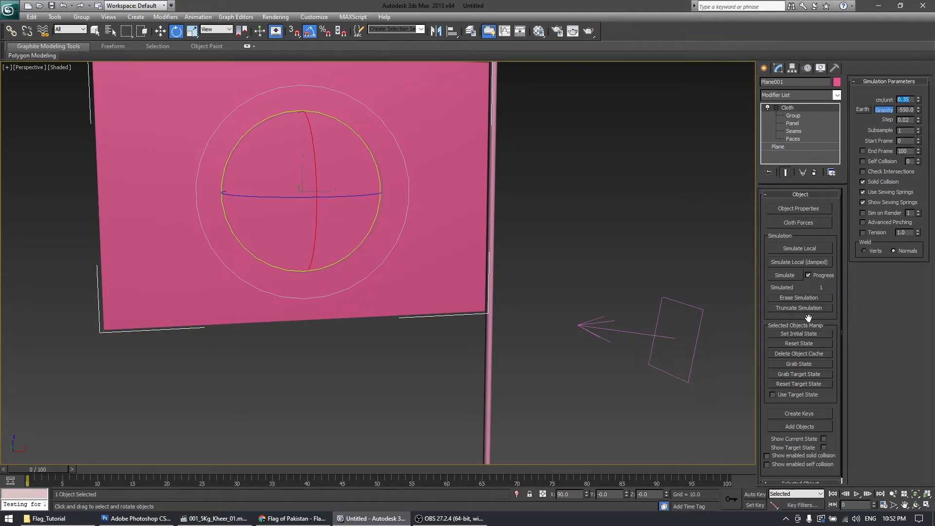
left_click(800, 250)
middle_click_drag(617, 297, 590, 290, "alt")
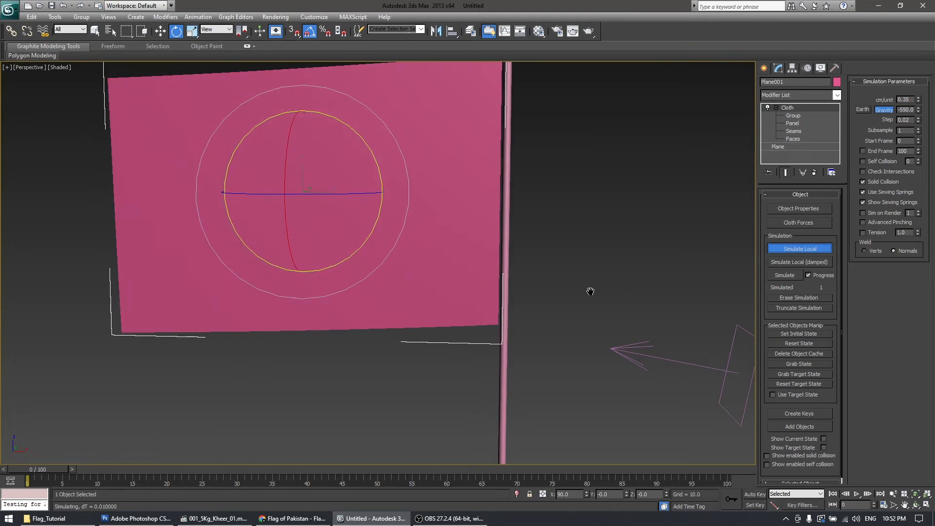
scroll(590, 292, "down", 3)
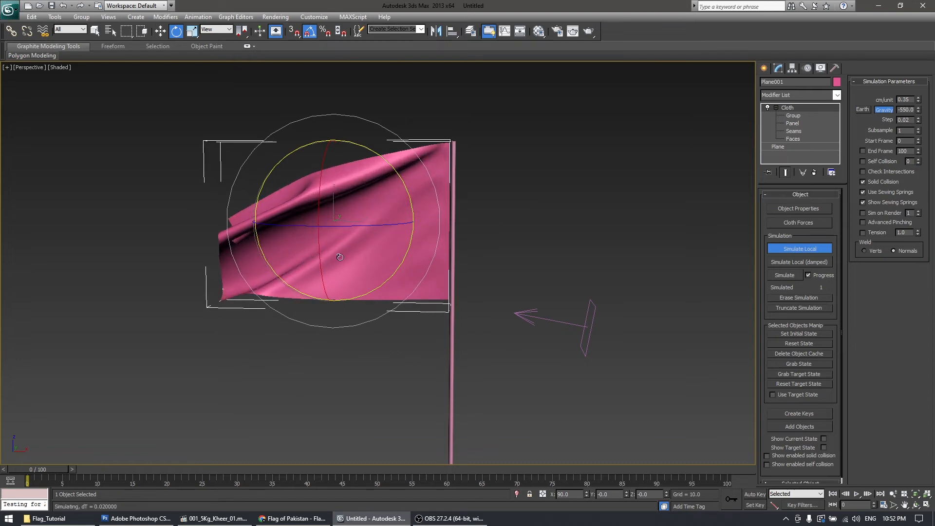
Raise the wind's strength to 25 while the flag's local simulation is running
key("w")
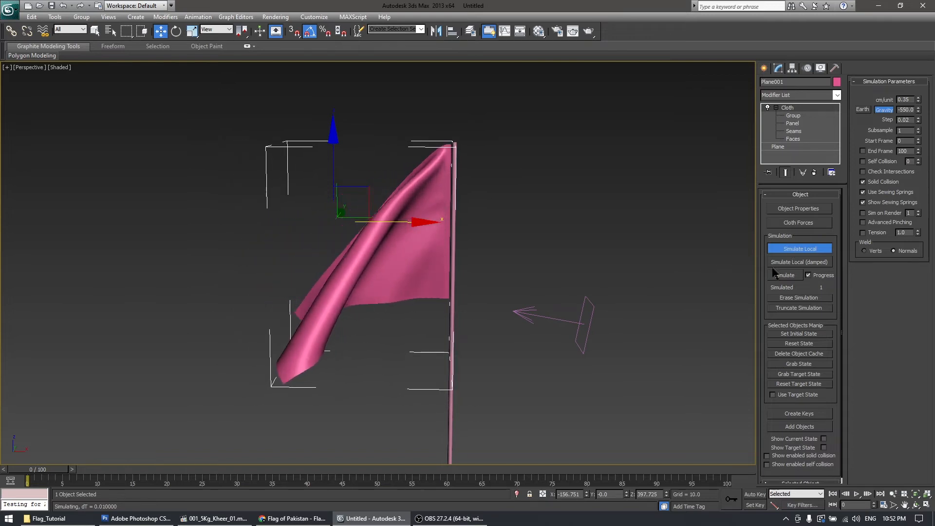
left_click(592, 309)
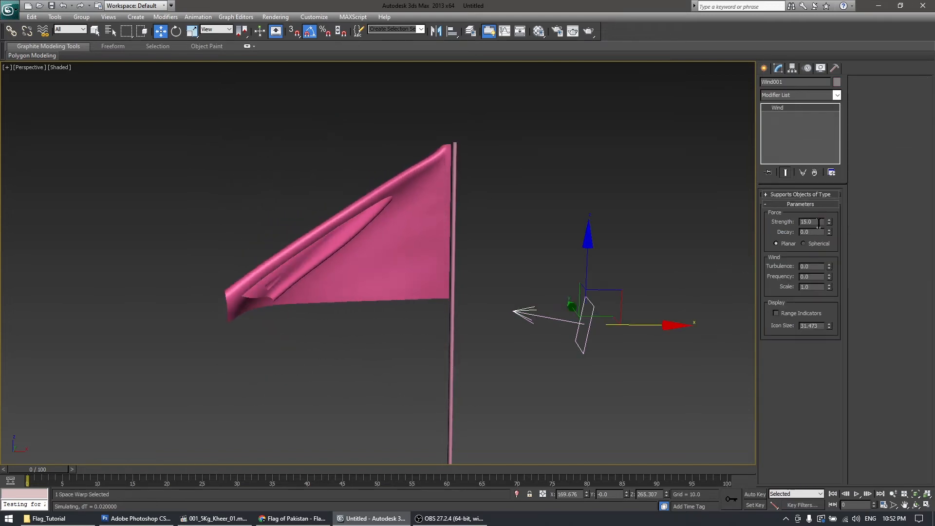
type("25")
key("Return")
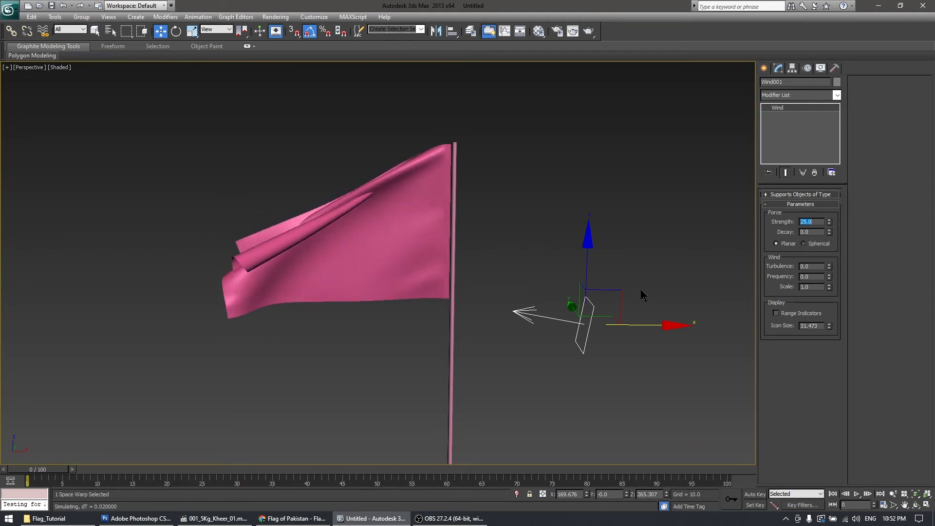
Try the flag's local simulation from a reset state with Self Collision enabled at 2, and reset the cloth again with Self Collision off
left_click(378, 260)
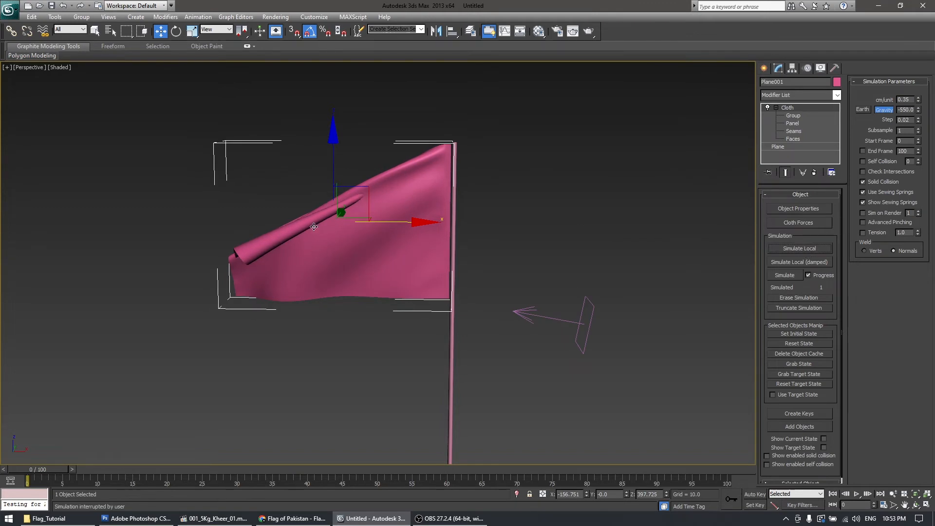
left_click(801, 343)
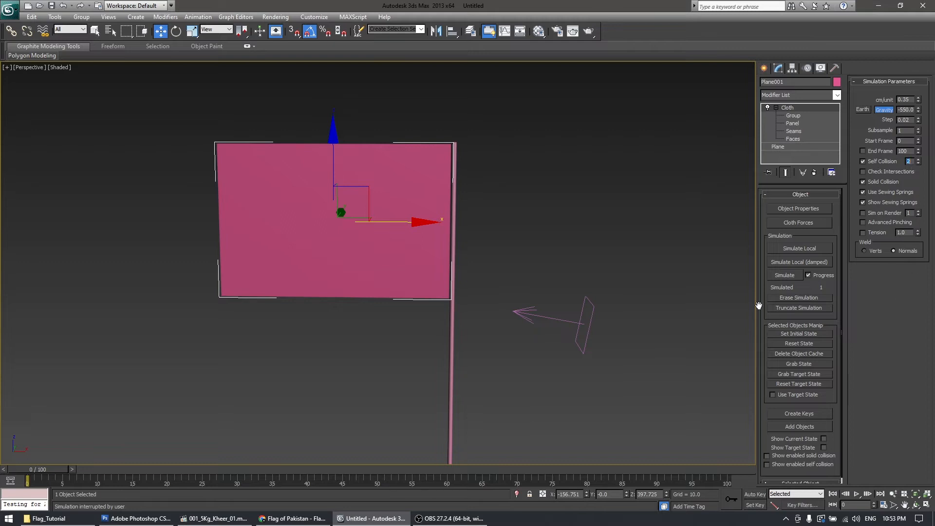
left_click(800, 249)
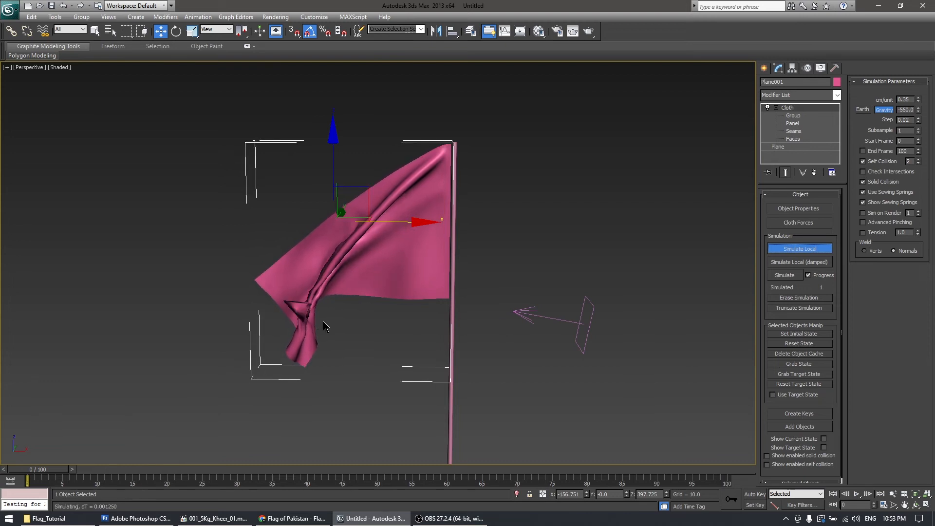
key("Escape")
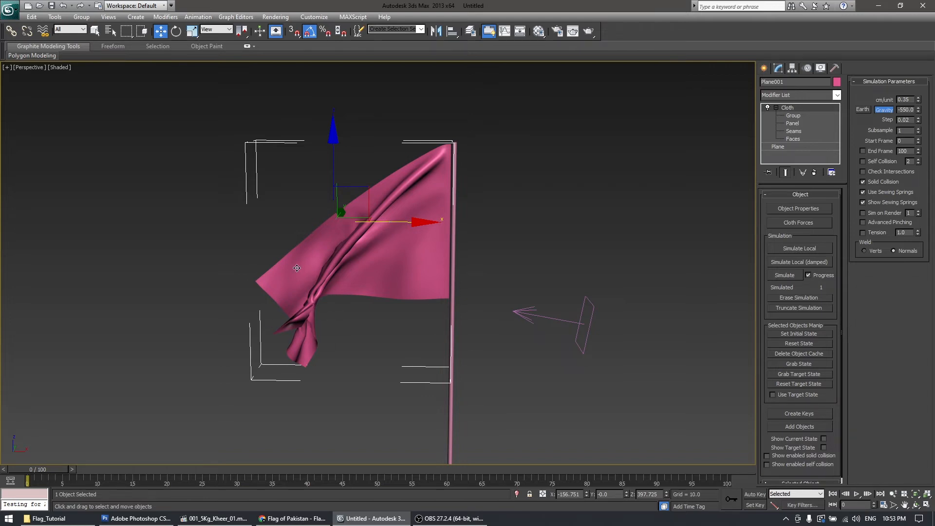
left_click(805, 344)
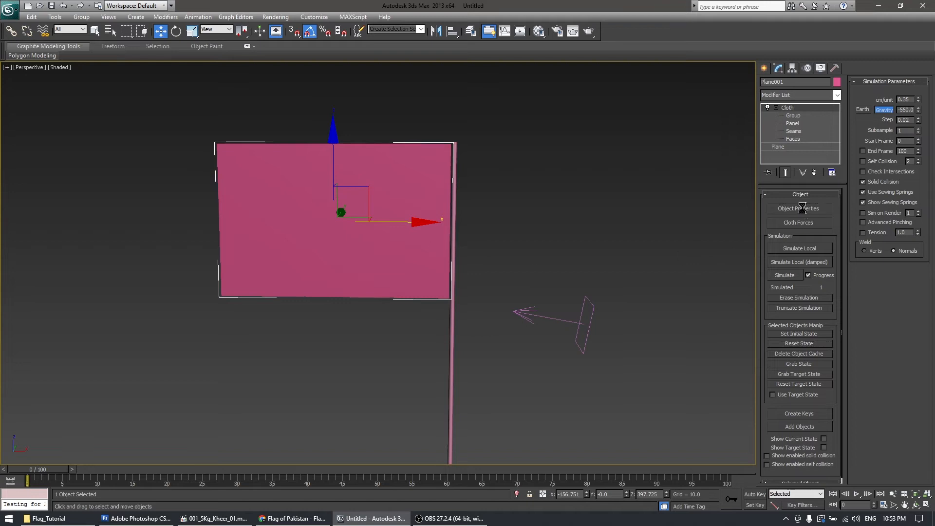
Apply the Cotton preset to the flag's cloth properties and run its local simulation
left_click(802, 208)
left_click(372, 125)
left_click(482, 141)
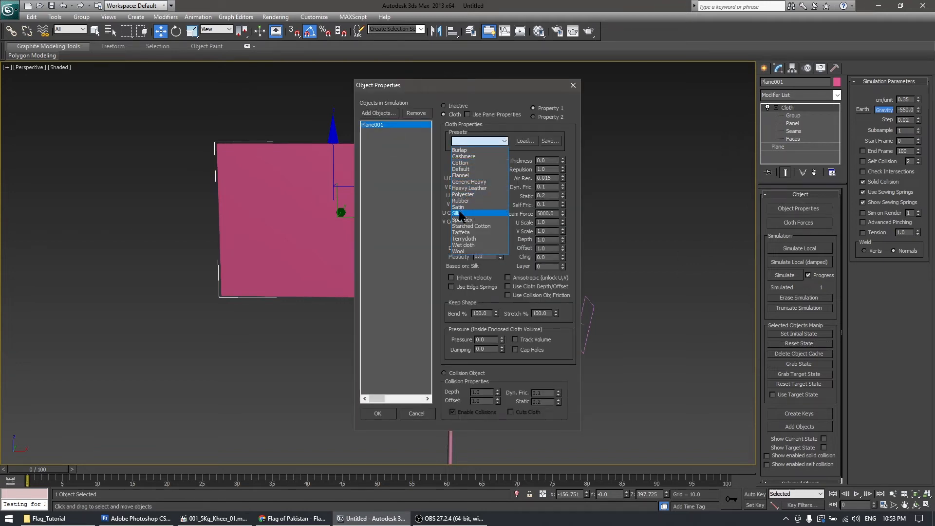
left_click(460, 163)
left_click(378, 414)
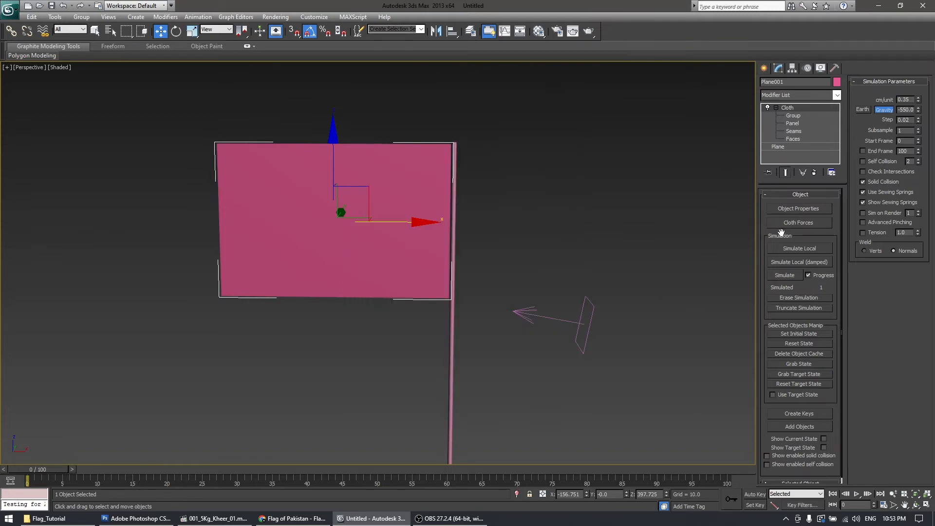
left_click(806, 249)
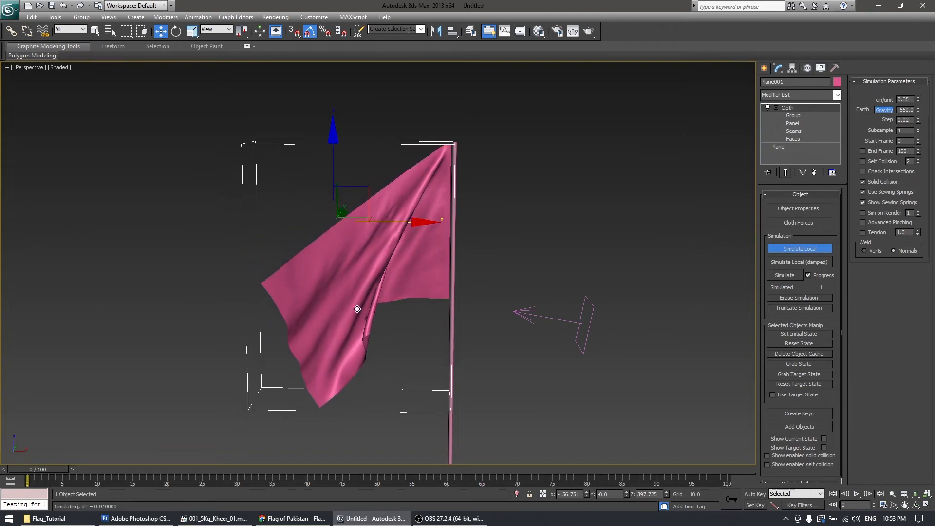
Set the cloth's cm/unit to 0.6 and run the flag's local simulation, repeating it from the reset state
left_click(799, 249)
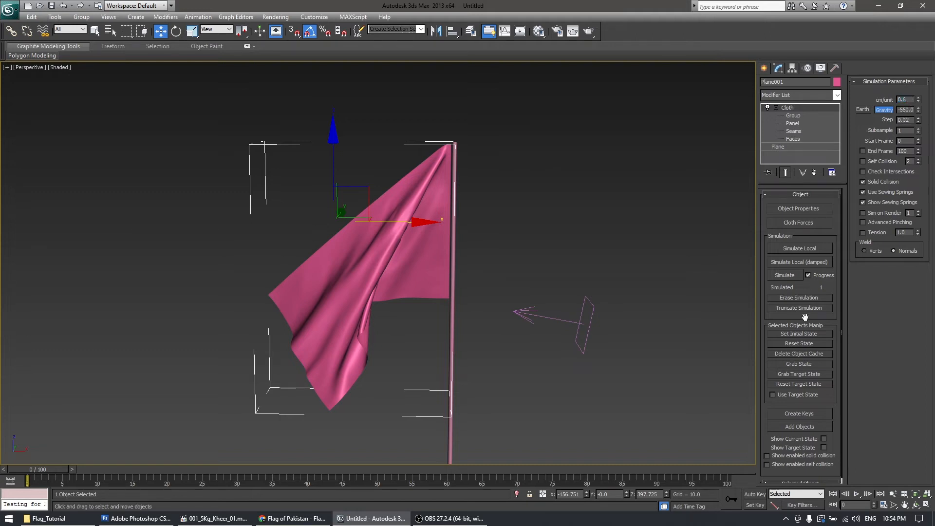
left_click(797, 251)
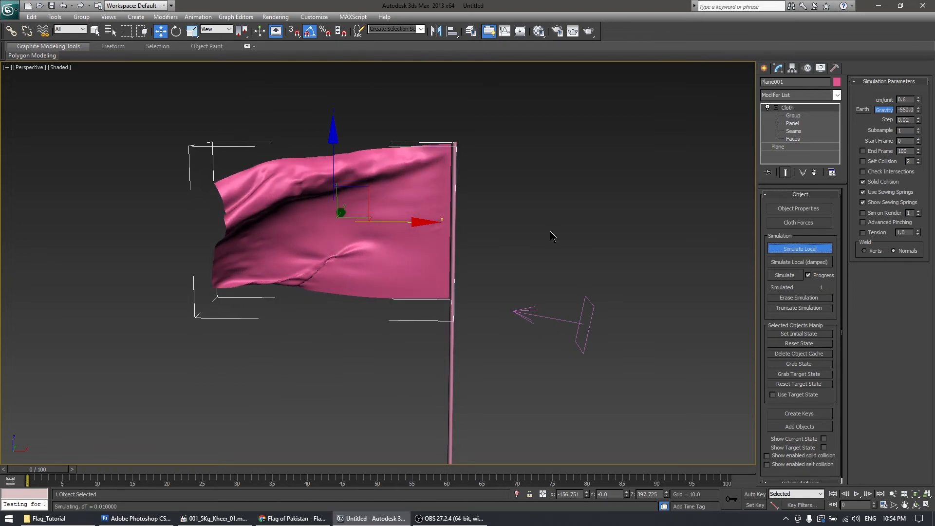
left_click(798, 249)
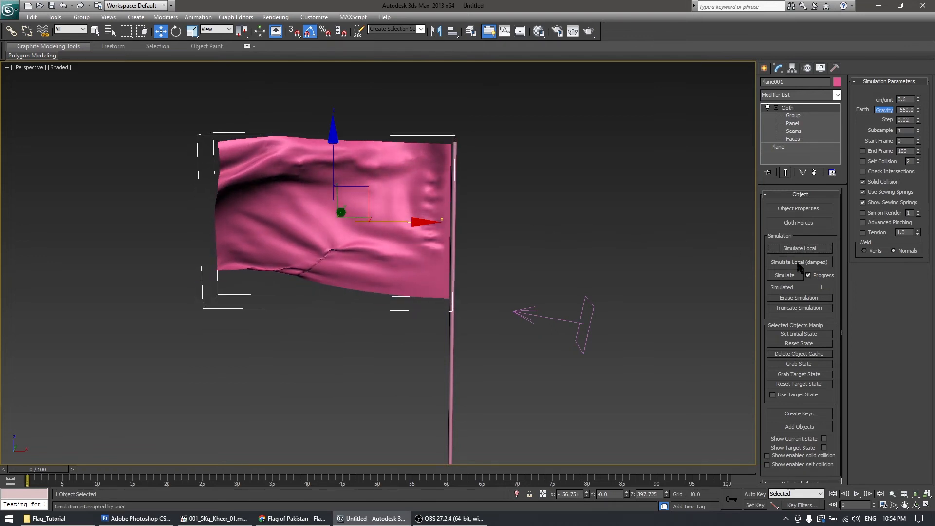
left_click(800, 344)
left_click(802, 250)
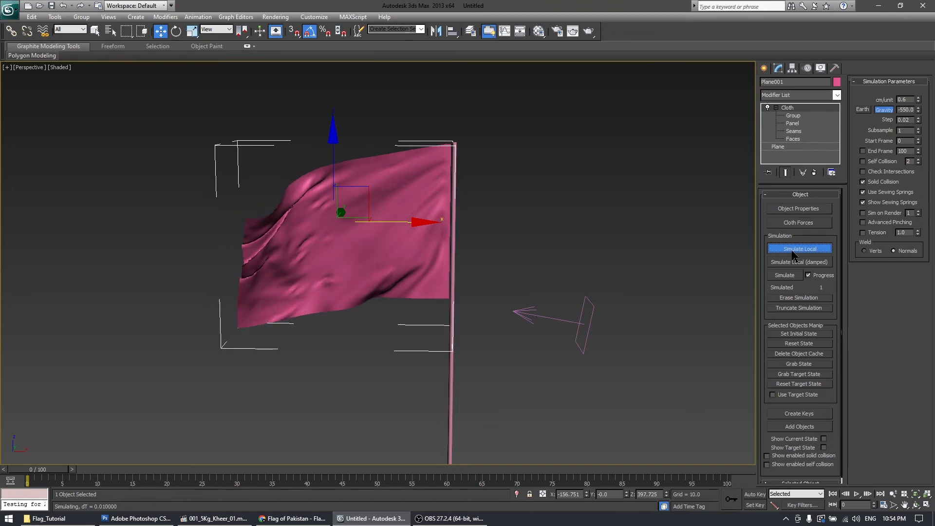
left_click(794, 253)
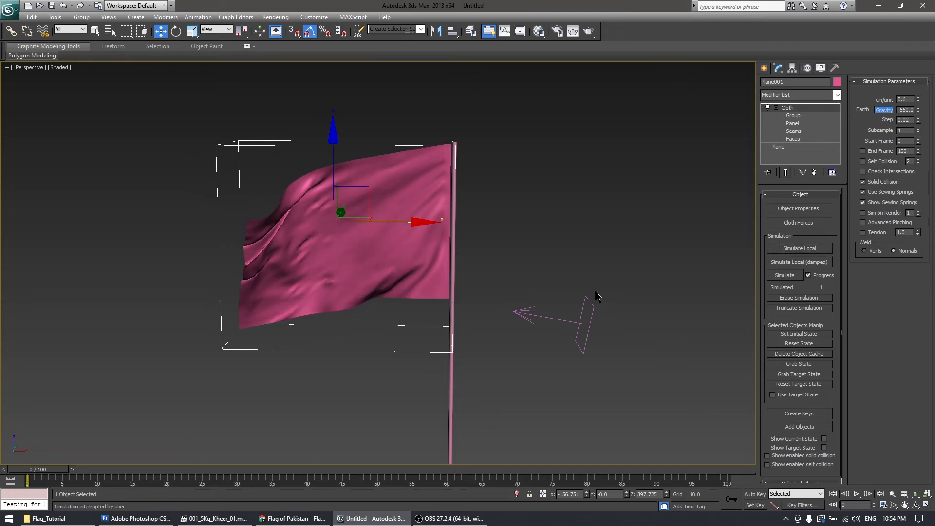
Reset the flag's cloth state and run the damped local simulation until soft folds form
left_click(805, 344)
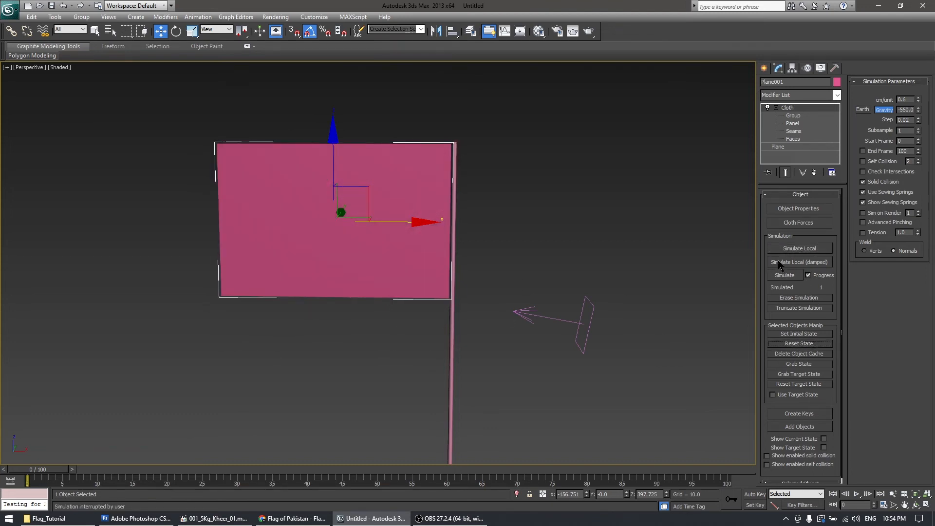
left_click(802, 266)
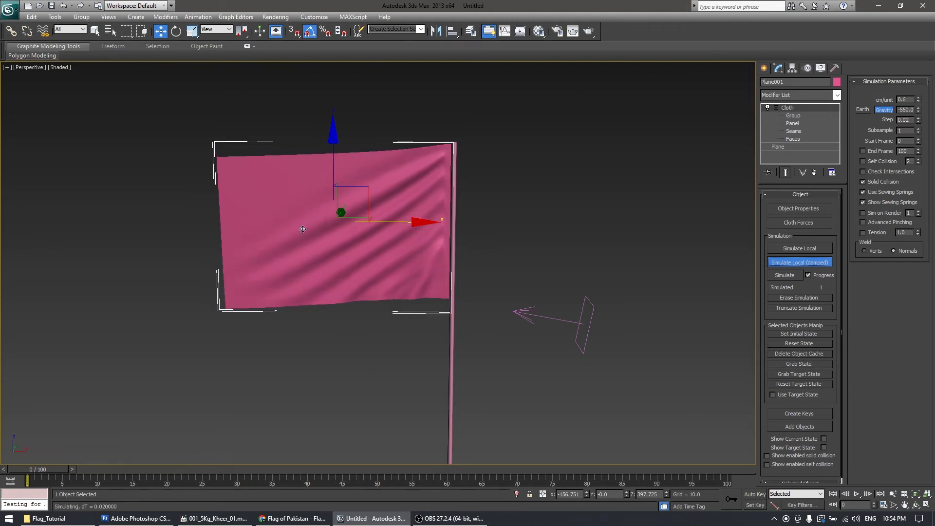
left_click(814, 266)
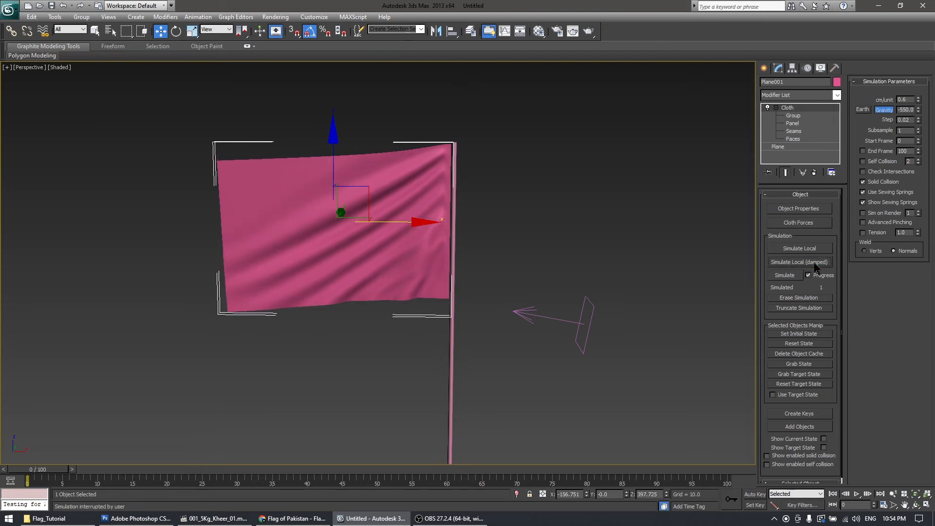
Continue the flag with the undamped local simulation, raising cm/unit to 1.0
left_click(807, 250)
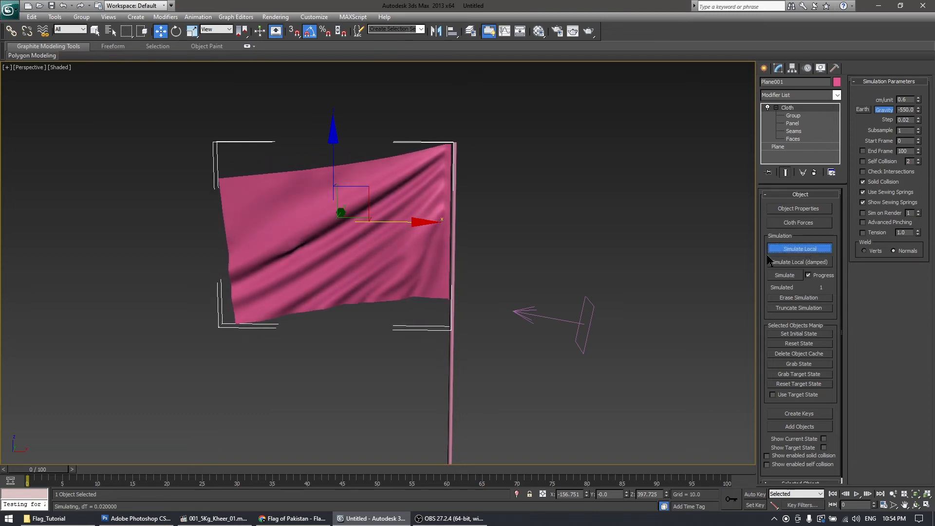
left_click(812, 251)
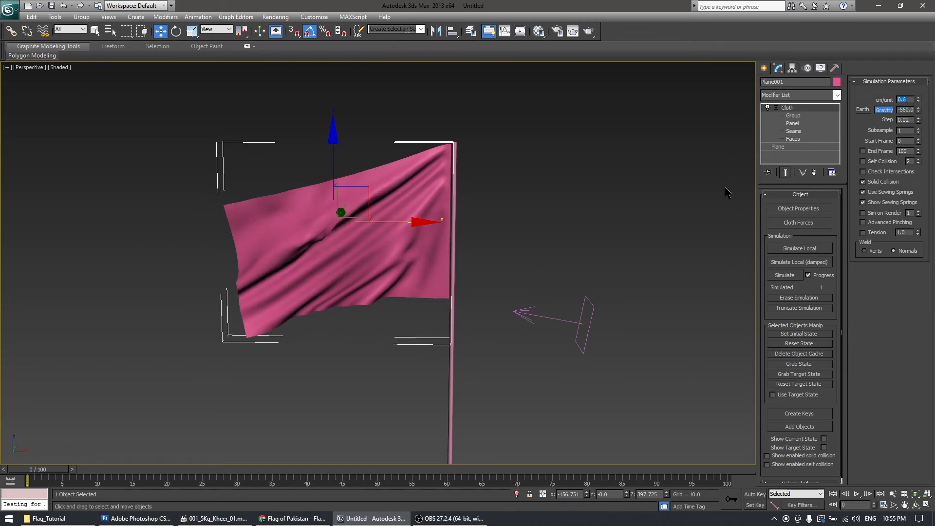
left_click(824, 249)
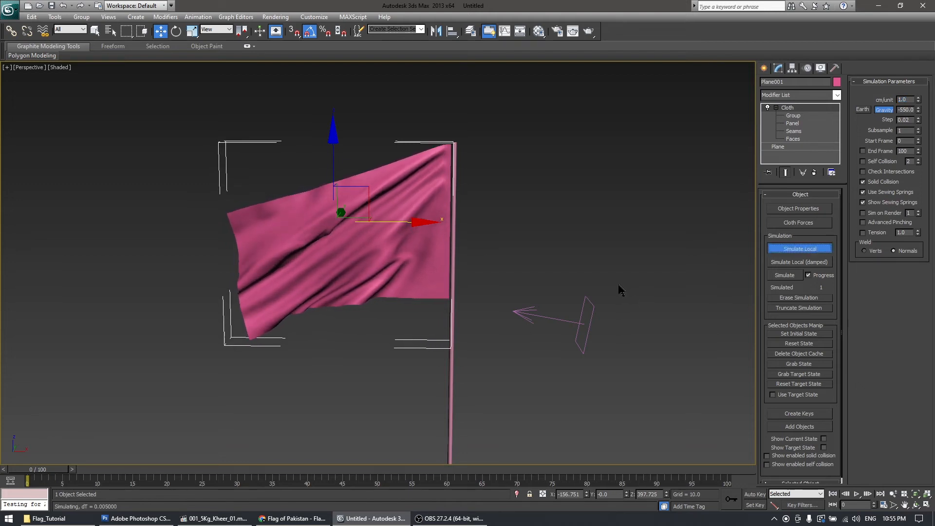
Rotate the wind to an X angle of -85 degrees so its arrow points slightly downward, and reselect the flag
left_click(594, 311)
key("e")
left_click_drag(620, 254, 616, 254)
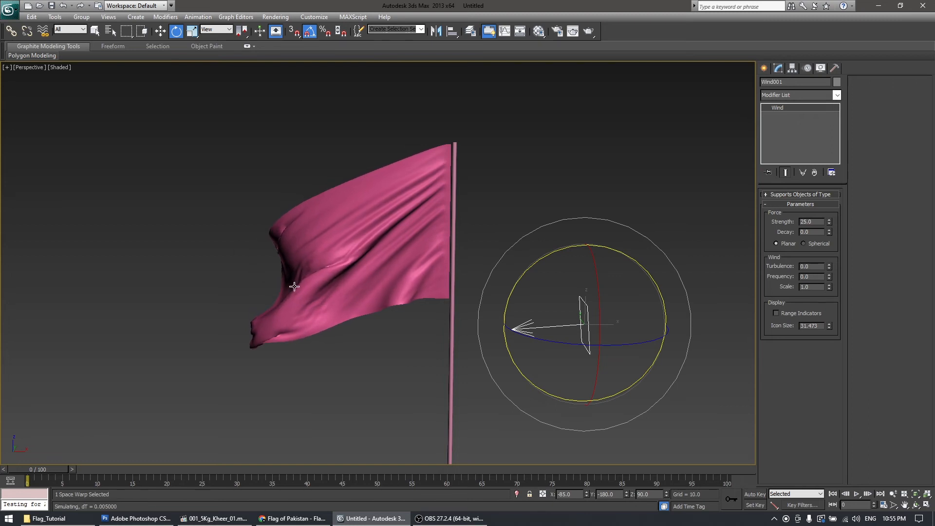
left_click(299, 253)
key("w")
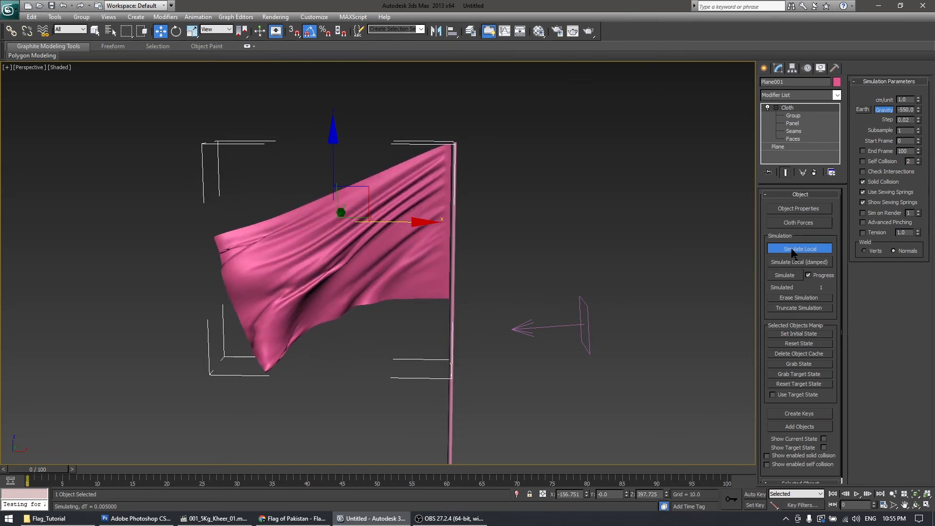
Rotate the wind until its arrow points horizontally at the flag, and stop the flag's local simulation
left_click(588, 312)
key("e")
left_click(382, 247)
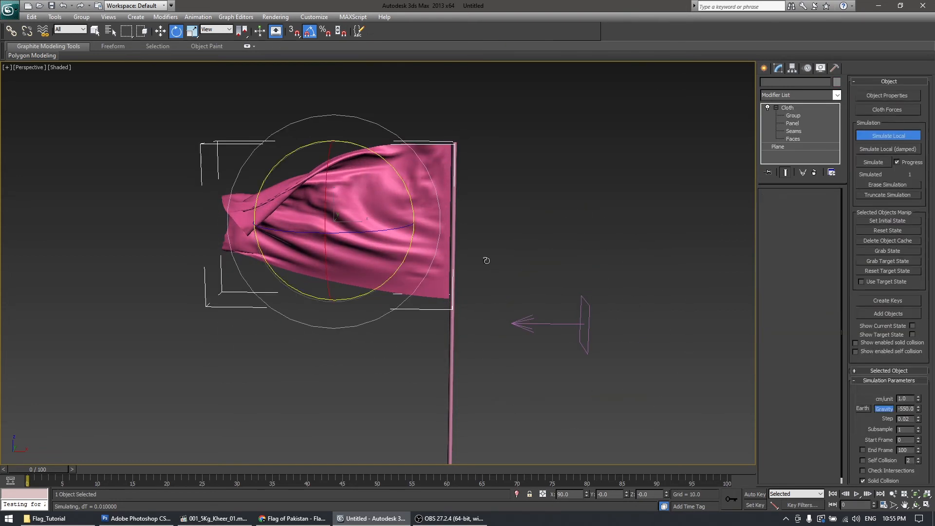
key("w")
left_click(805, 249)
Apply the Starched Cotton preset to the flag's cloth properties
left_click(479, 140)
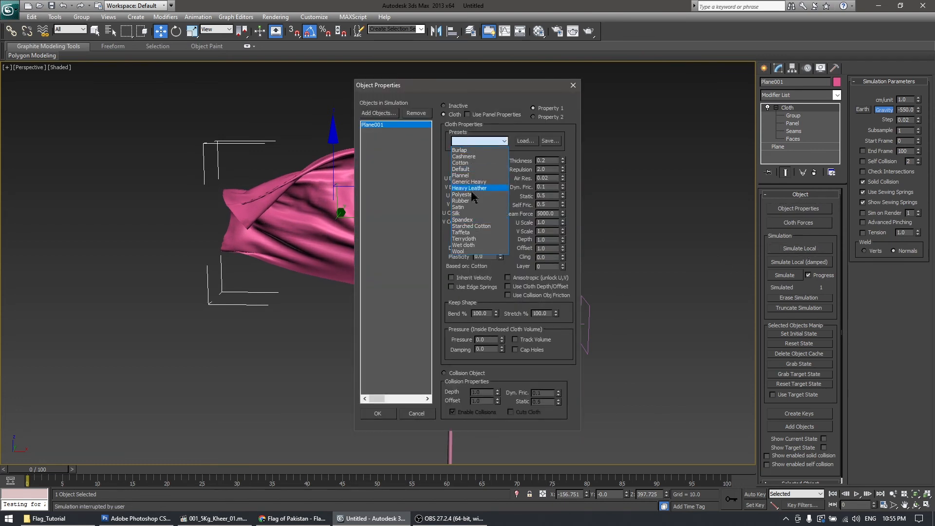
left_click(471, 226)
left_click(378, 413)
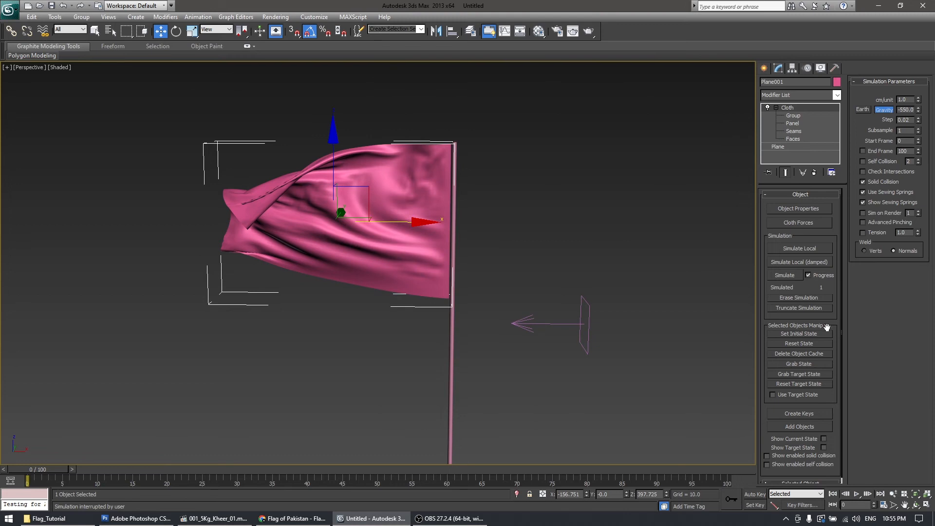
Reset the flag's cloth state, run the damped local simulation briefly, and continue with the undamped local simulation
left_click(803, 344)
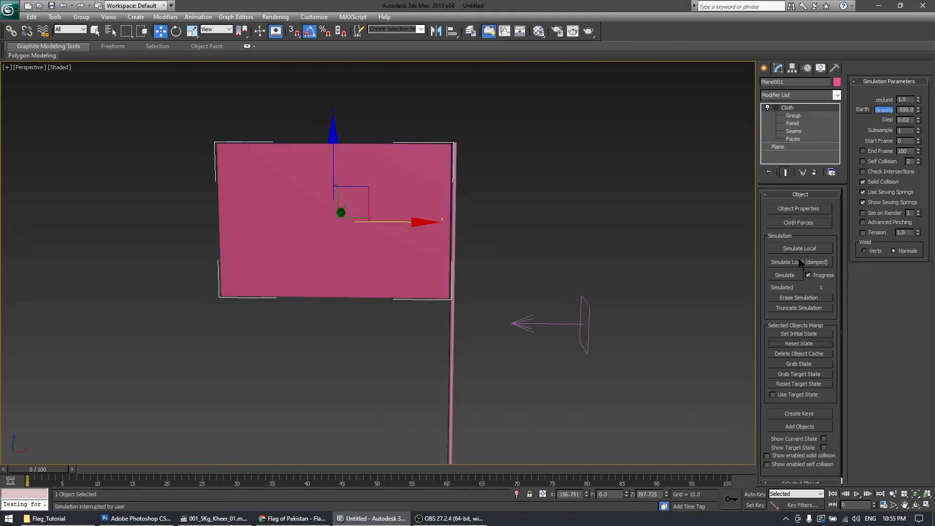
left_click(801, 263)
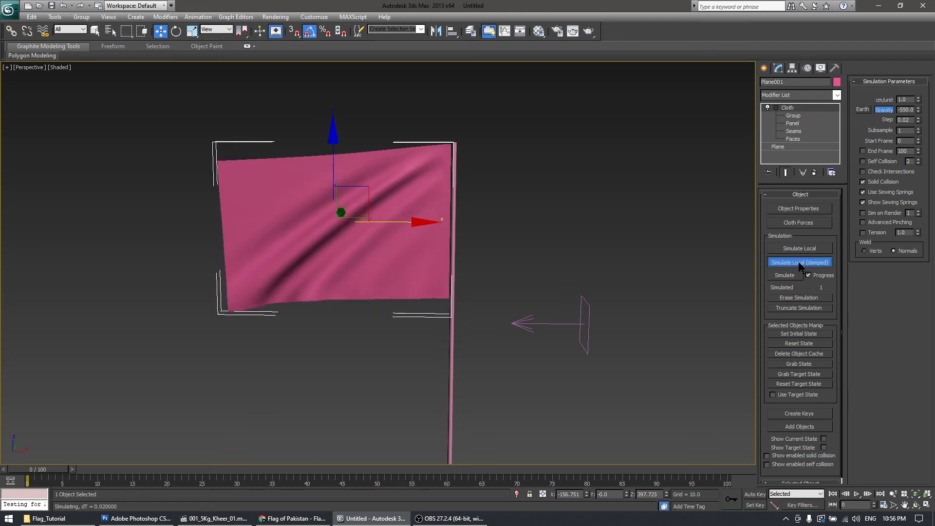
left_click(800, 265)
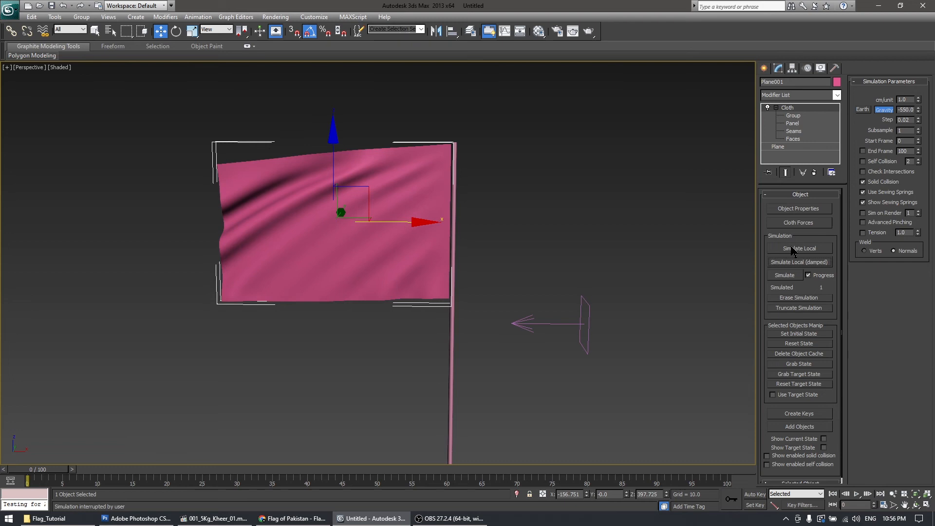
left_click(793, 249)
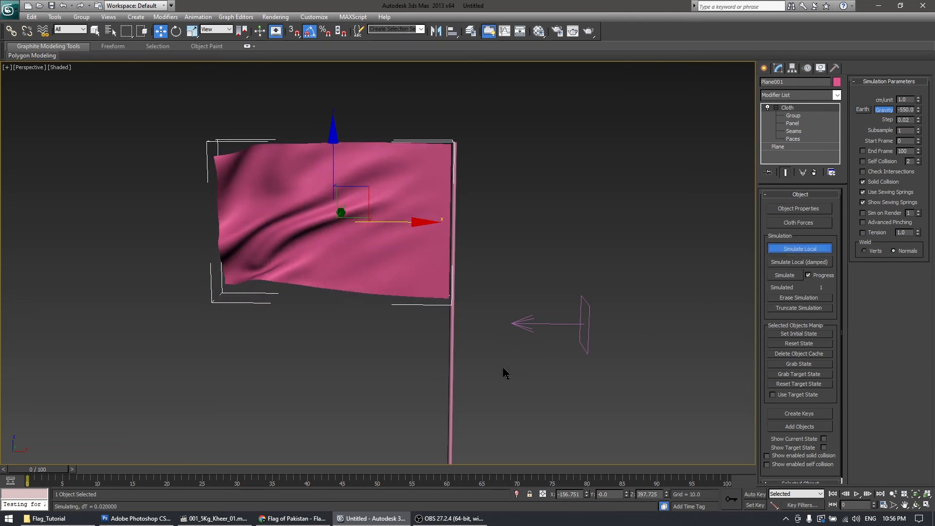
Rotate the wind -10 degrees about Y so its arrow tilts slightly downward during the simulation
left_click(591, 308)
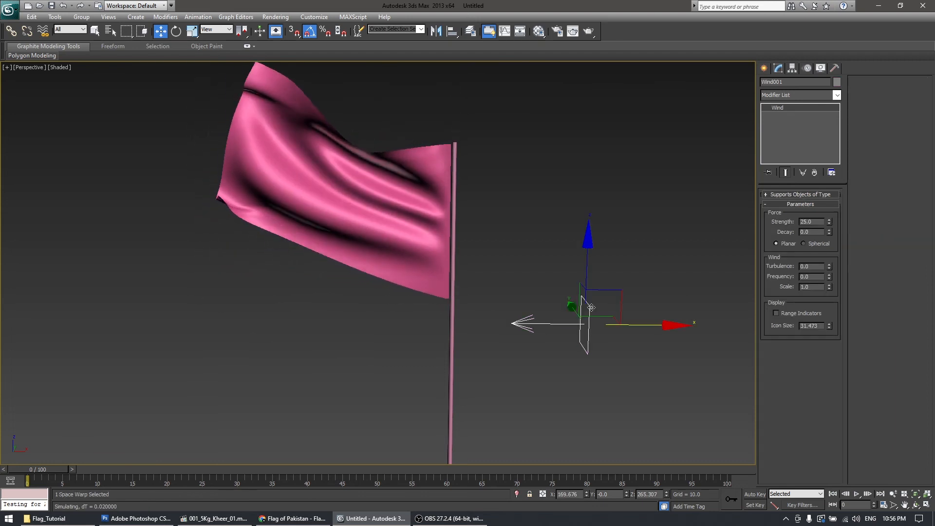
key("e")
left_click_drag(615, 251, 612, 251)
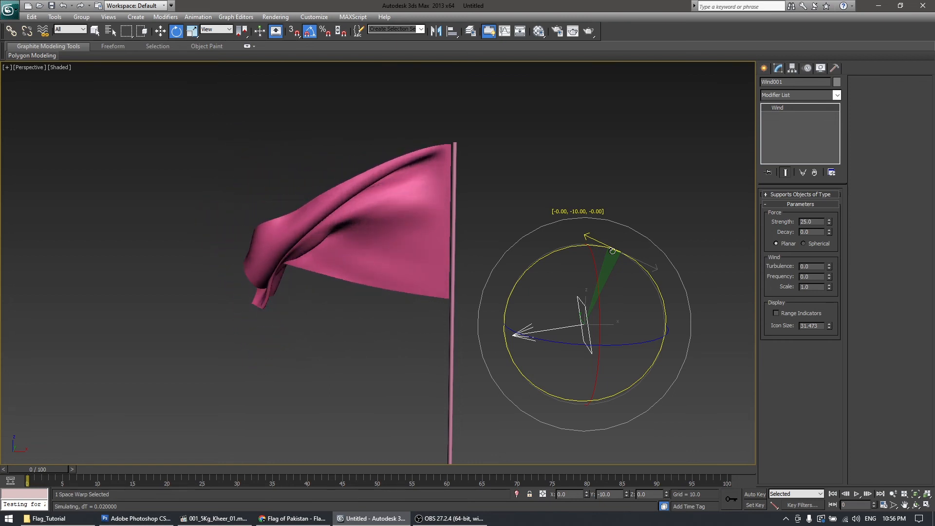
Set the wind strength to 15 and rotate the wind so its arrow tilts slightly upward toward the flag
type("w15")
key("Return")
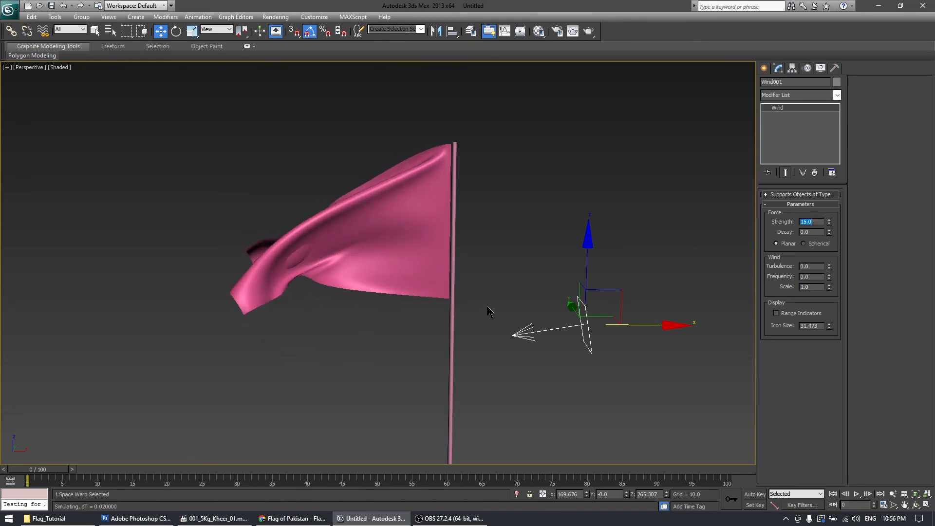
right_click(591, 293)
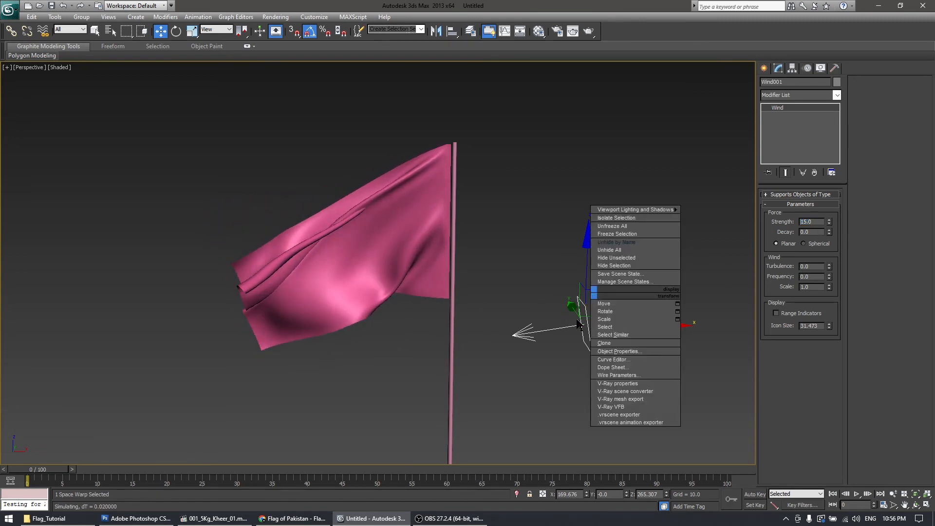
right_click(584, 315)
left_click(601, 342)
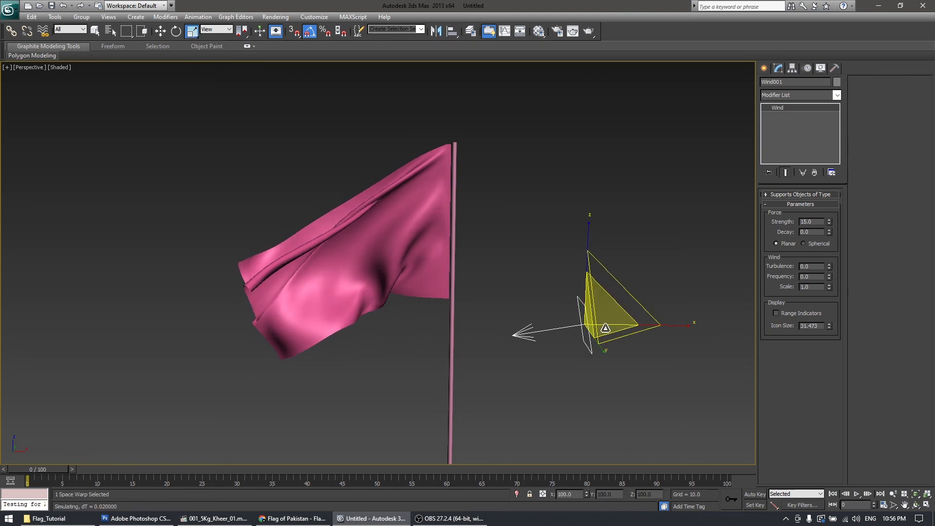
right_click(603, 332)
left_click(620, 345)
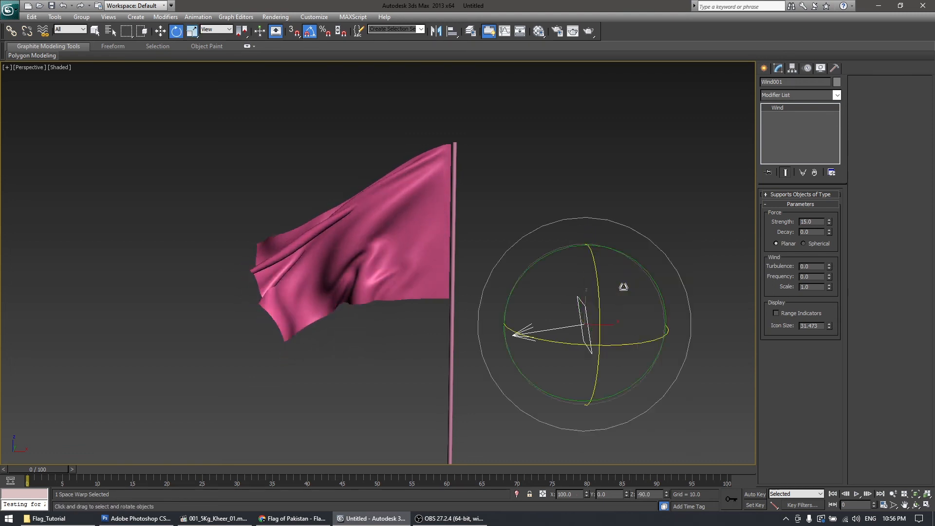
left_click_drag(622, 254, 634, 256)
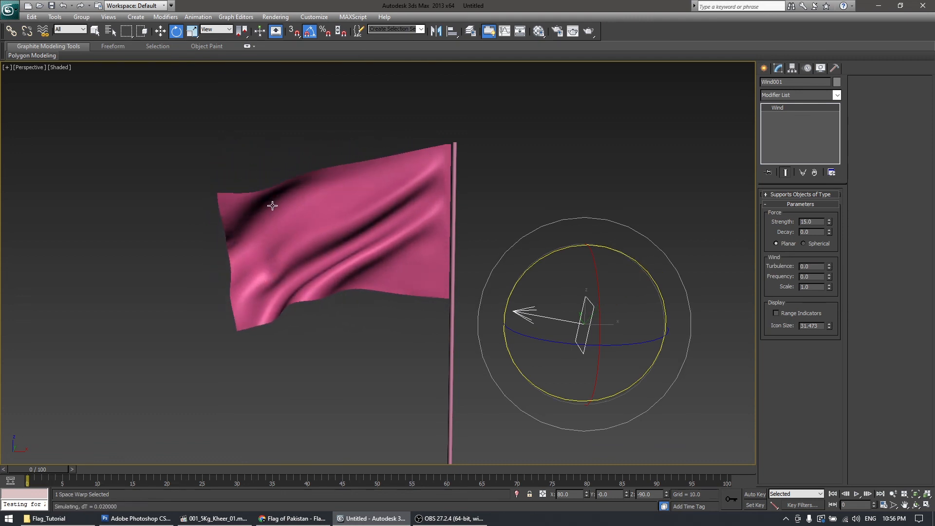
Set the flag's cloth gravity to -980 and restart its local simulation
double_click(823, 221)
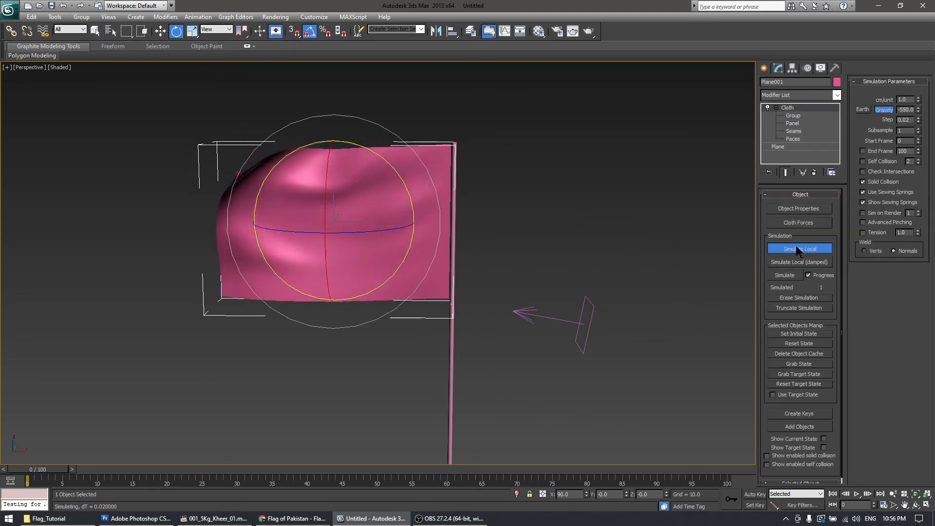
left_click(799, 249)
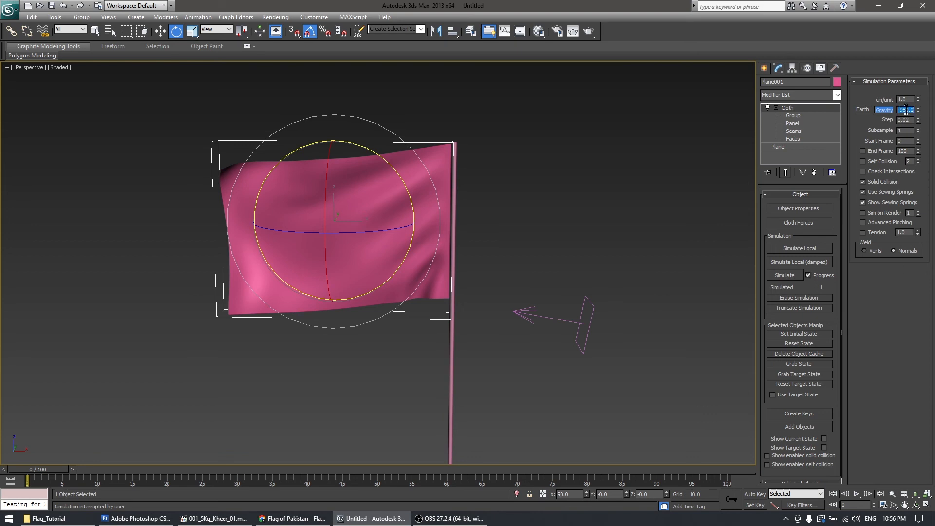
left_click(799, 250)
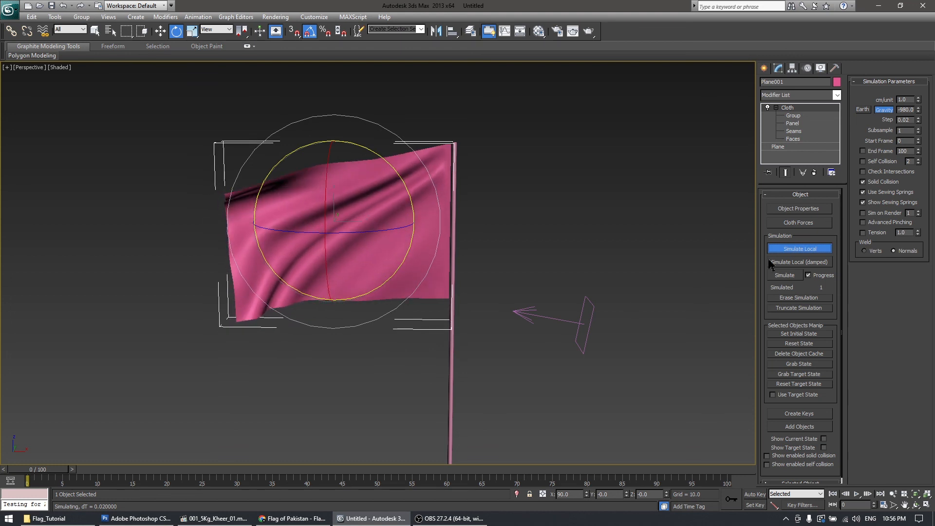
Stop the local simulation and run the full cloth simulation of the flag over 100 frames
left_click(811, 250)
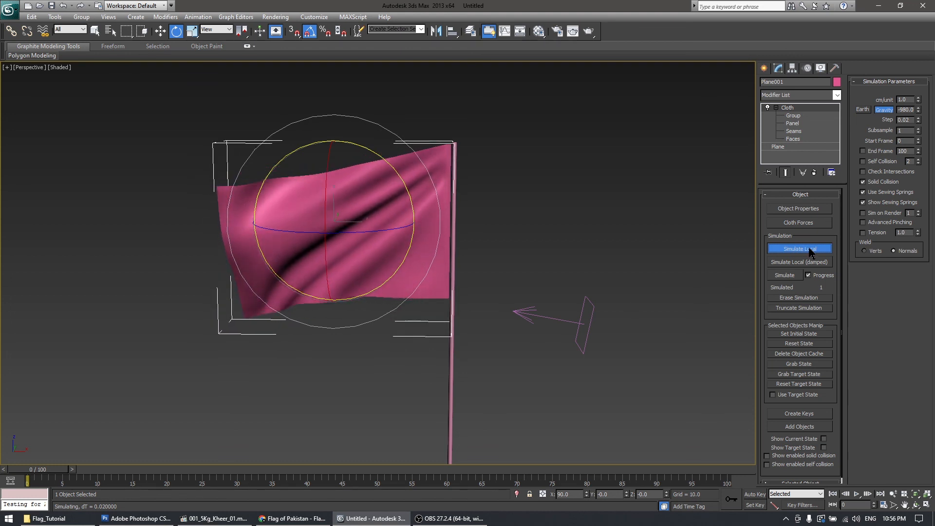
left_click(811, 250)
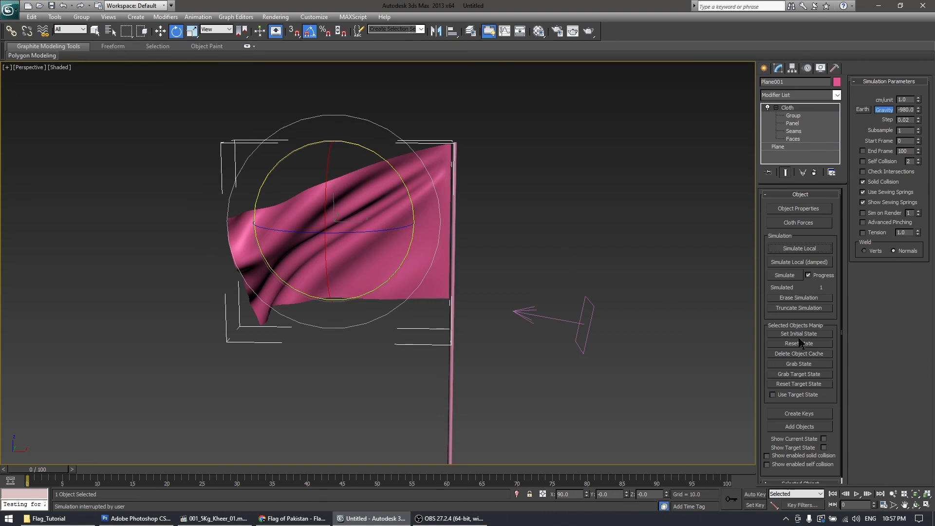
left_click(790, 276)
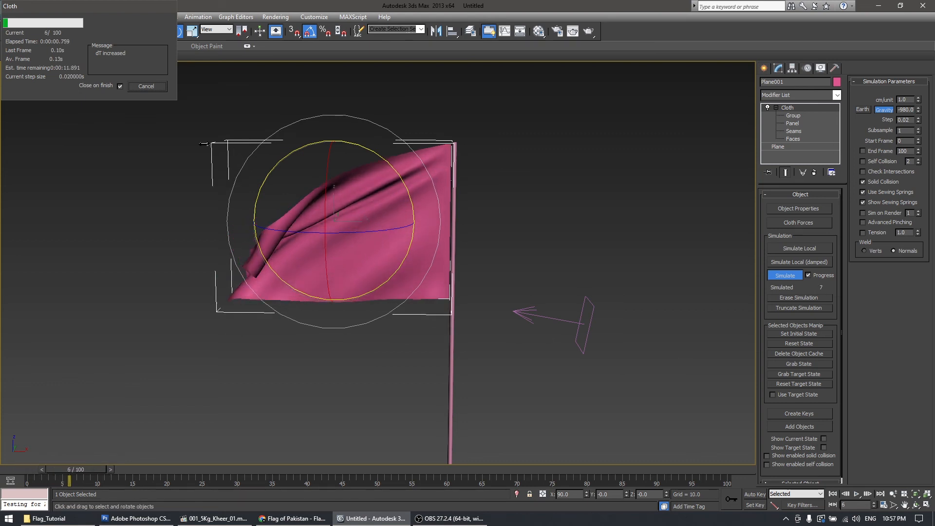
left_click_drag(109, 10, 617, 166)
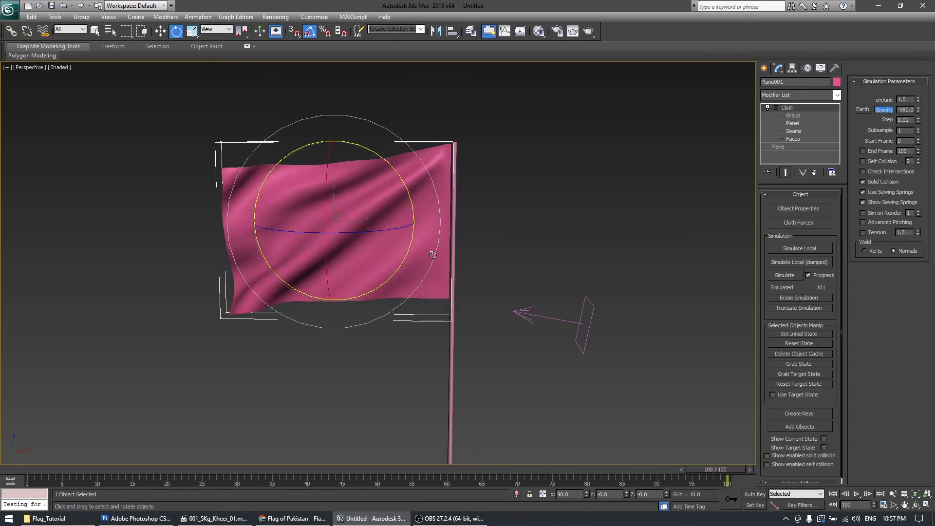
Add a TurboSmooth modifier with 1 iteration on top of the flag's Cloth modifier and view the smoothed flag without edged faces
key("F4")
middle_click_drag(433, 255, 353, 253, "alt")
middle_click_drag(353, 253, 418, 299)
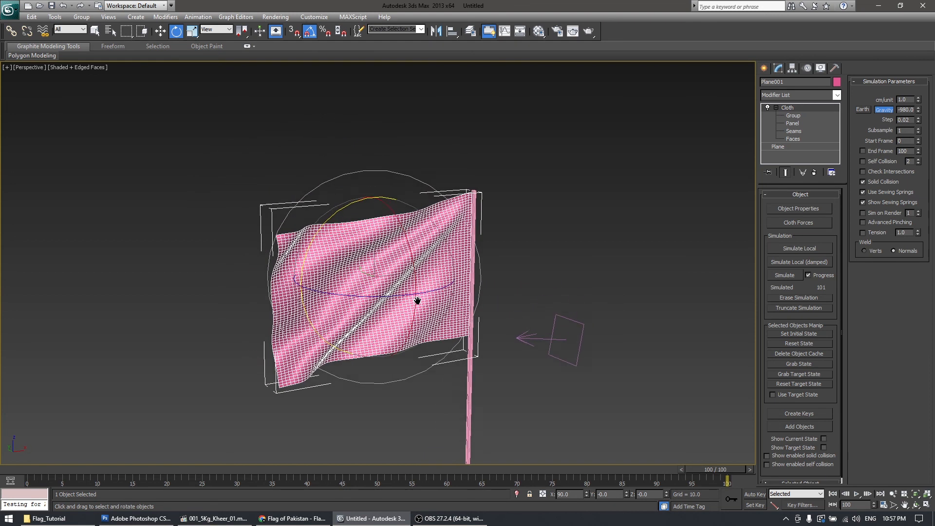
scroll(418, 299, "up", 4)
left_click(799, 95)
scroll(800, 146, "down", 7)
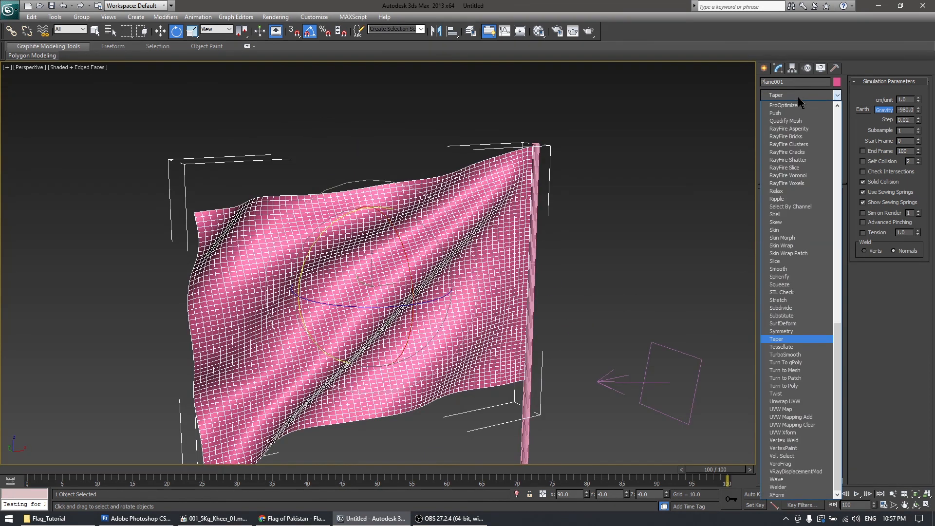
left_click(804, 354)
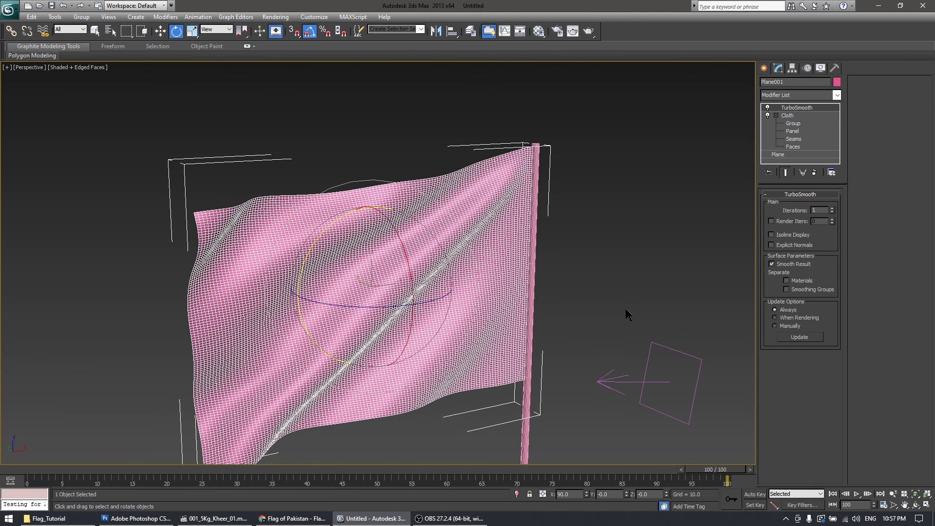
key("F4")
scroll(513, 277, "down", 3)
middle_click_drag(505, 343, 431, 357, "alt")
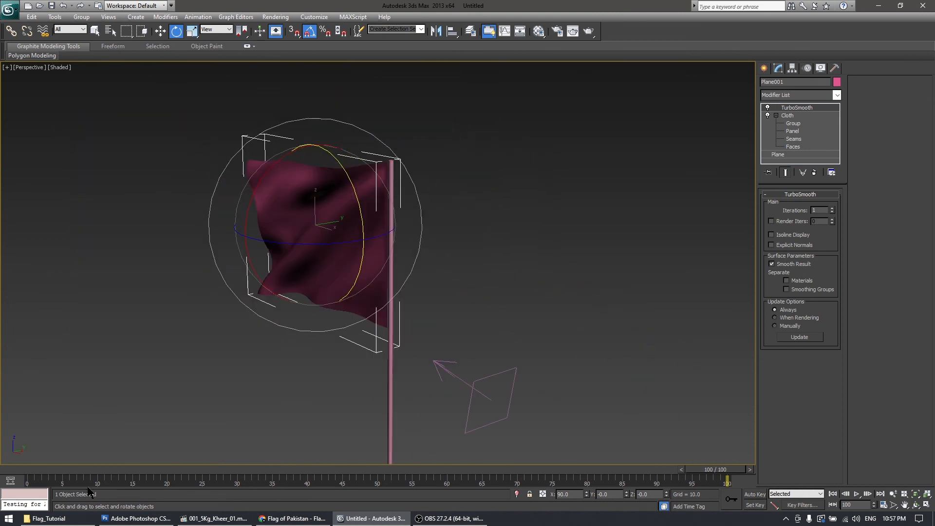
middle_click_drag(195, 324, 279, 380, "alt")
Unhide all objects, then move the pink flag to about X 313 and the green flag to about X -196, on opposite sides of the pole
right_click(580, 359)
left_click(605, 307)
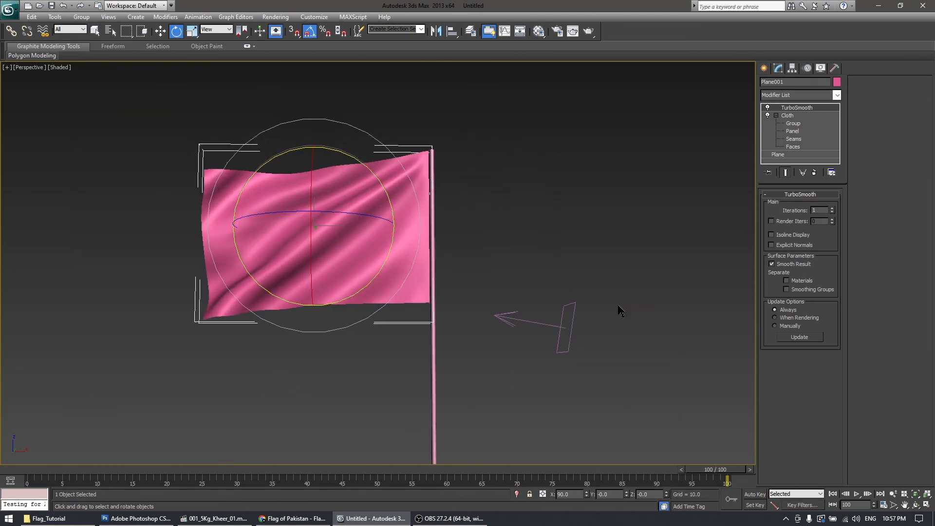
left_click(617, 206)
double_click(618, 207)
key("w")
left_click_drag(392, 227, 745, 228)
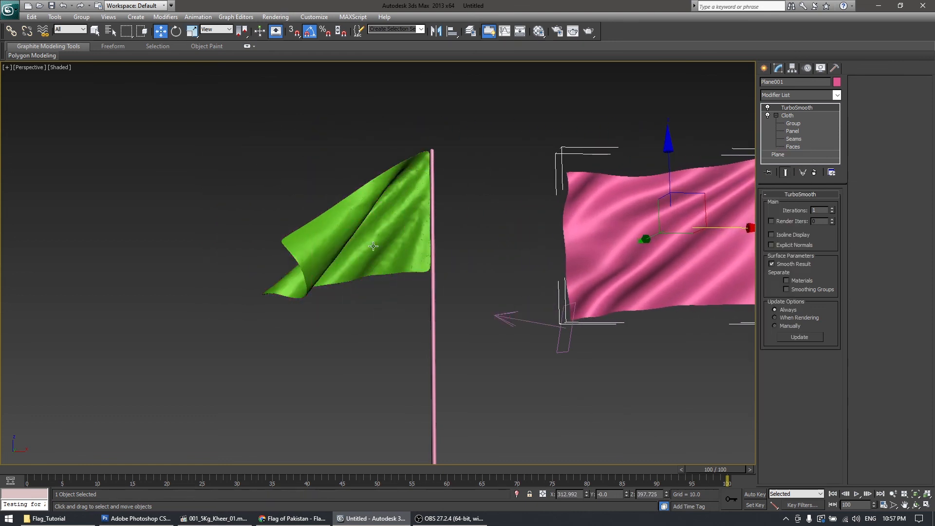
left_click_drag(374, 246, 319, 246)
Scrub the timeline to about frame 52 and compare the mesh and folds of the green and pink flags
middle_click_drag(485, 309, 388, 295)
scroll(388, 295, "down", 3)
left_click_drag(41, 474, 267, 468)
key("F4")
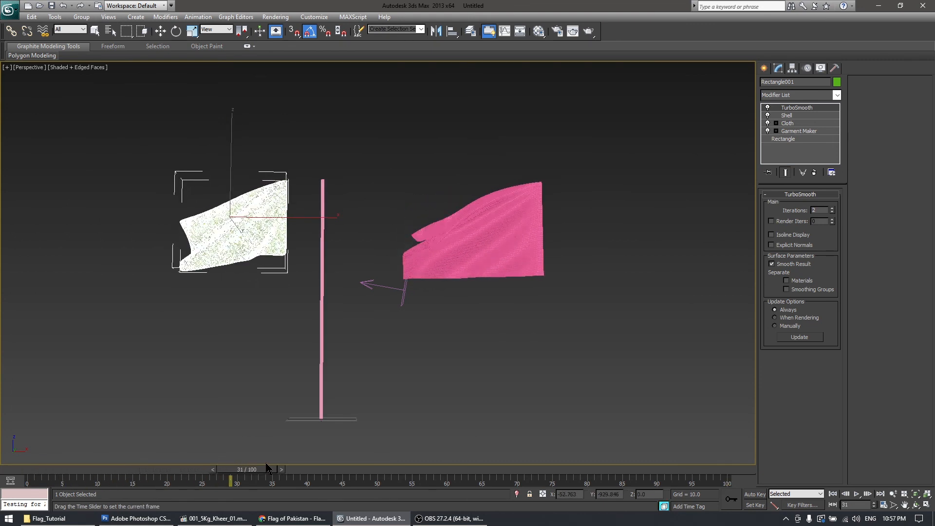
key("w")
scroll(356, 390, "up", 2)
key("F4")
mouse_move(352, 383)
middle_mouse_down("alt")
mouse_move(377, 379)
mouse_move(359, 381)
middle_mouse_up("alt")
left_click(528, 269)
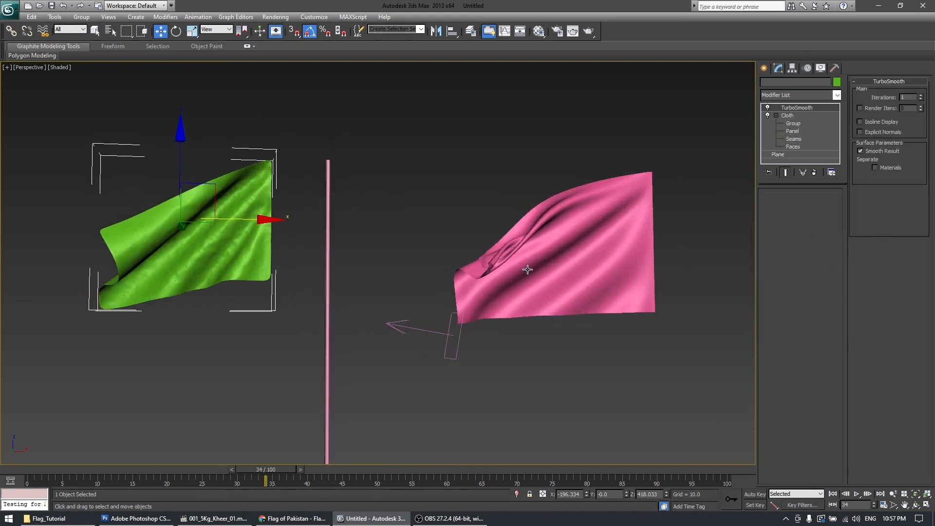
left_click(213, 237)
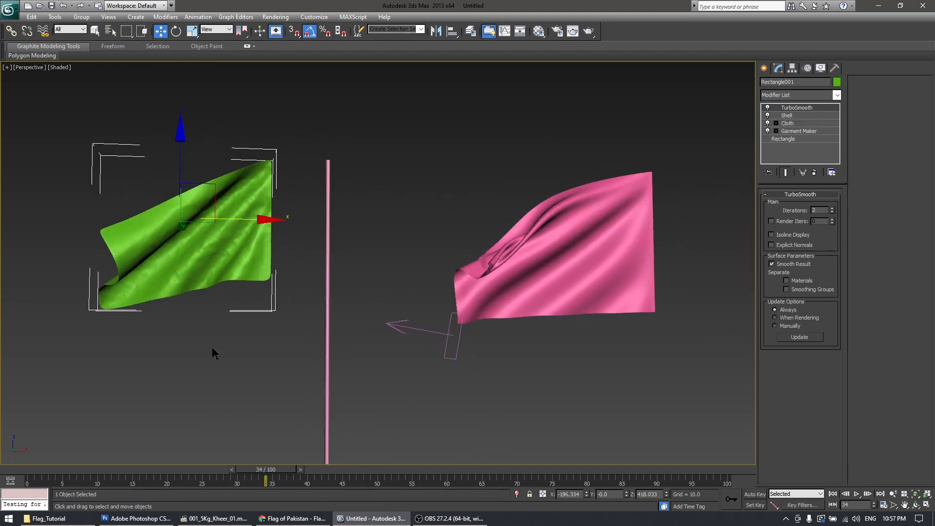
left_click_drag(278, 470, 399, 456)
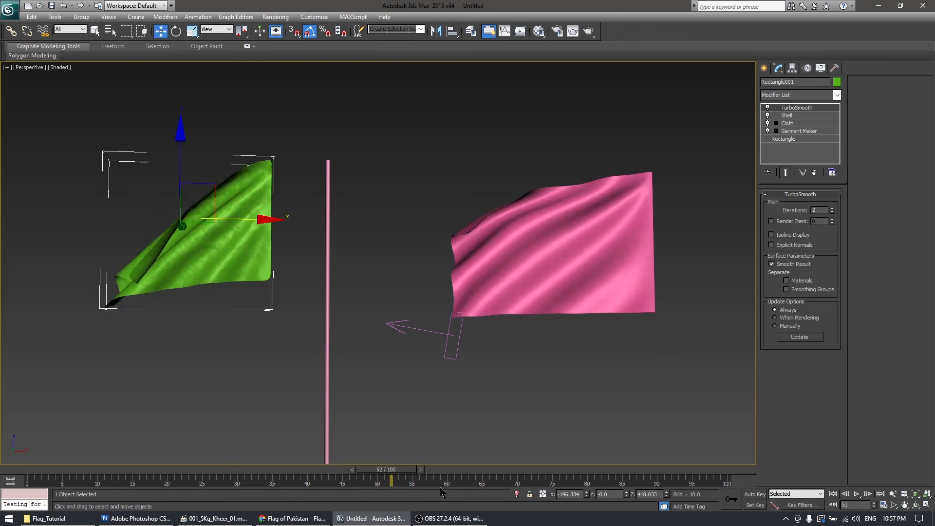